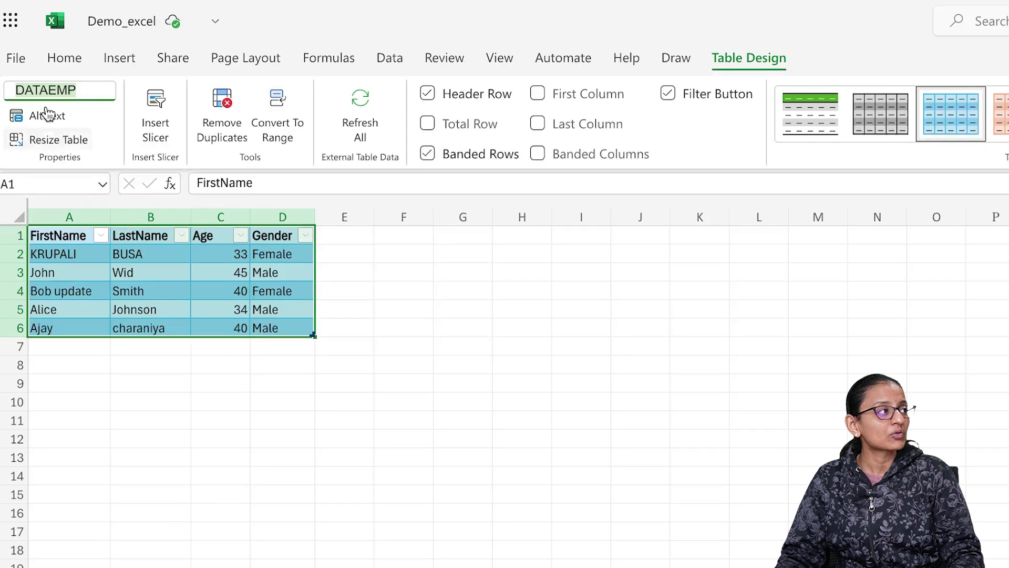
# - Check the table formatting option and the table name of the employee data in the Demo_excel workbook
pyautogui.click(58, 68)
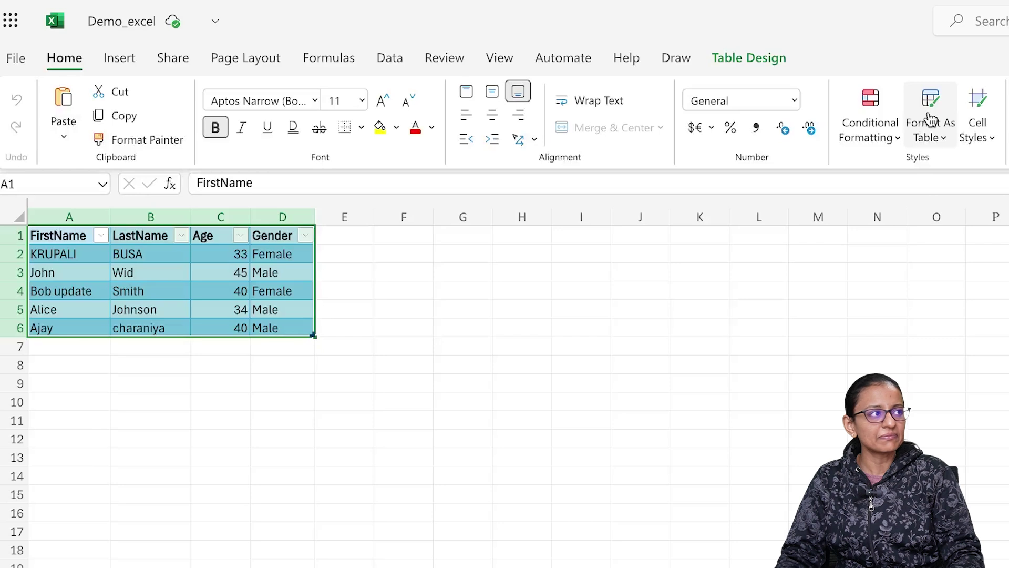
pyautogui.click(719, 61)
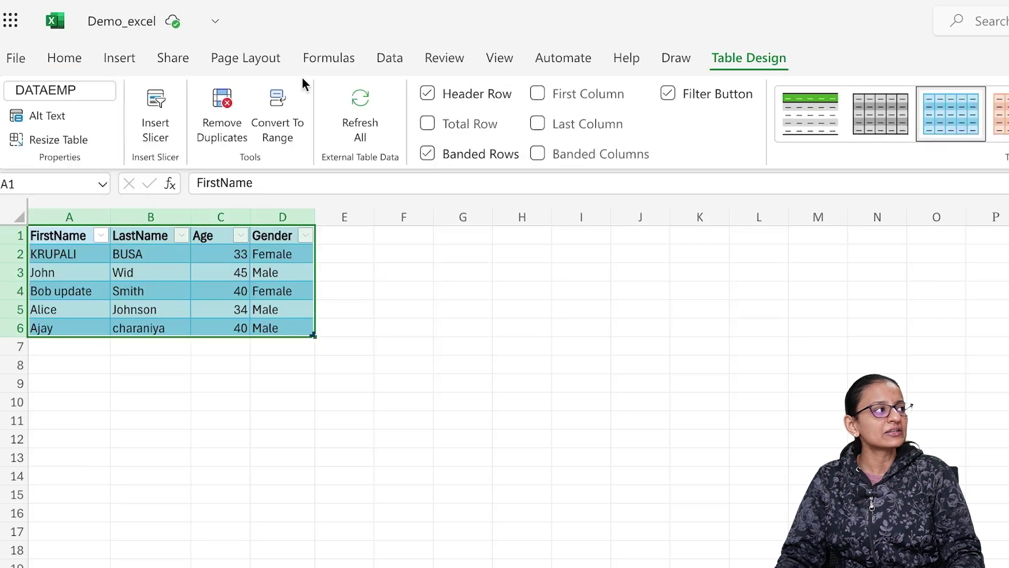
pyautogui.click(74, 92)
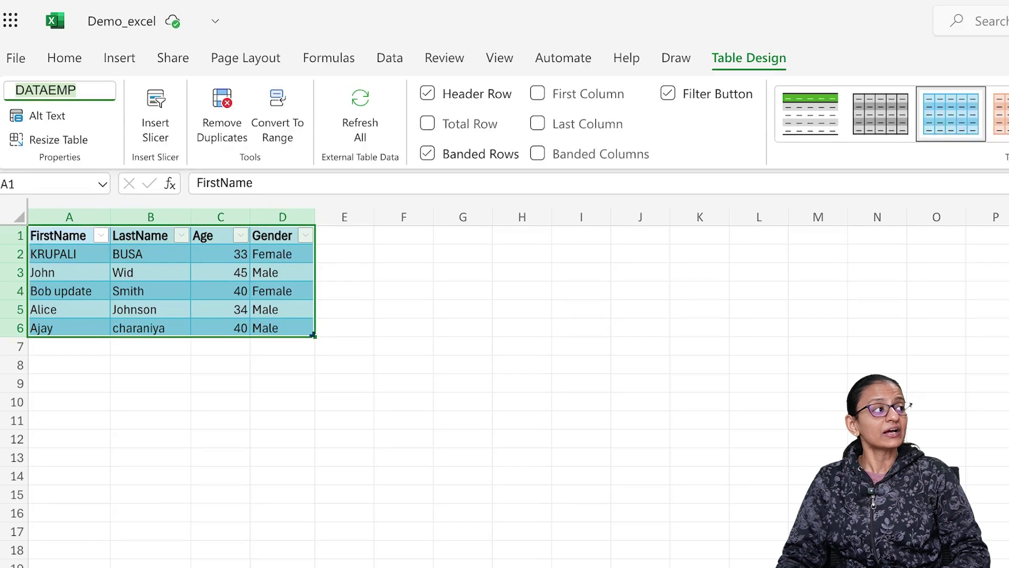
pyautogui.click(90, 274)
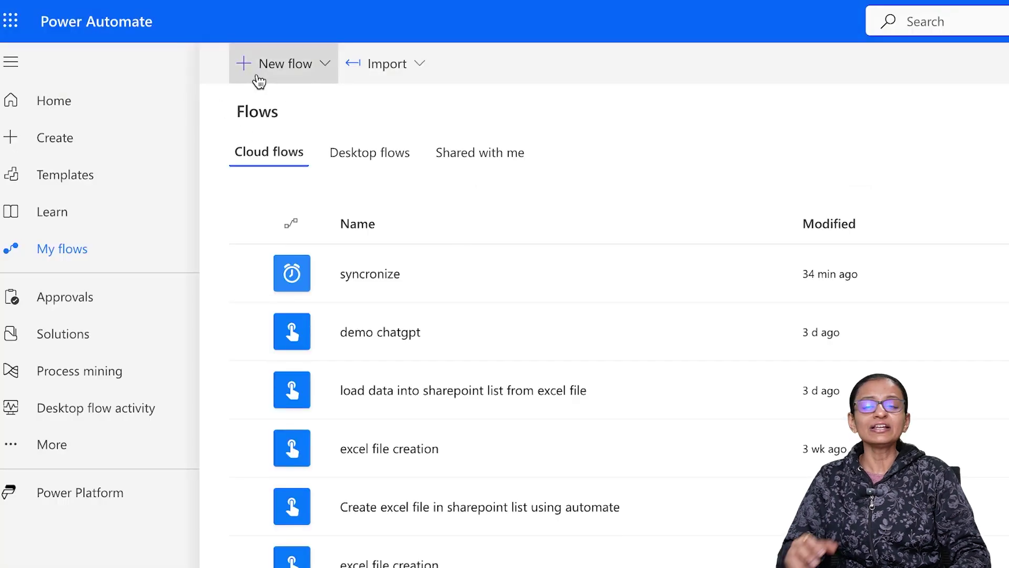
# - In Power Automate, create a scheduled cloud flow named "demo Sync" that repeats every 1 day, and switch it to the classic designer
pyautogui.click(259, 79)
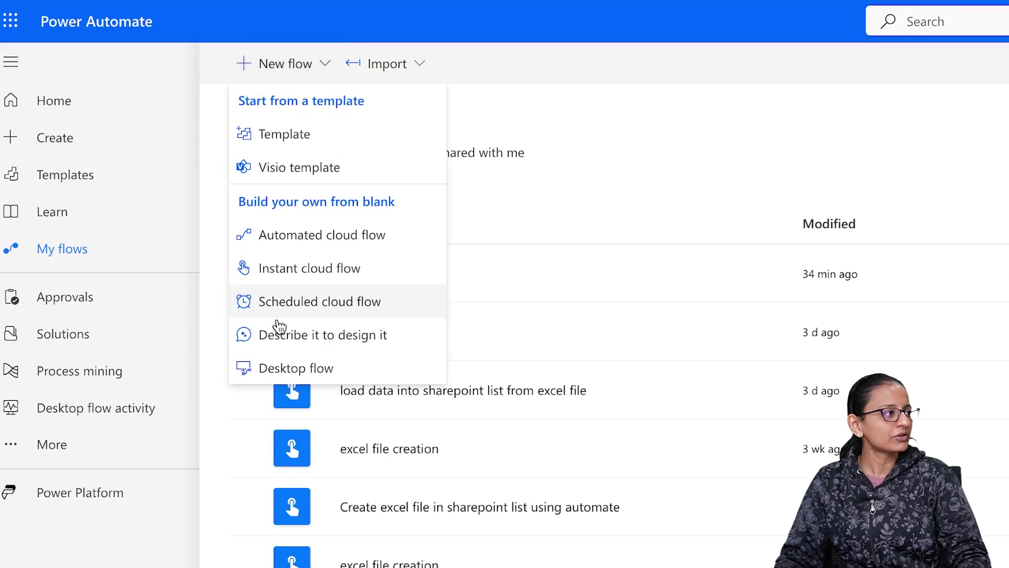
pyautogui.click(318, 311)
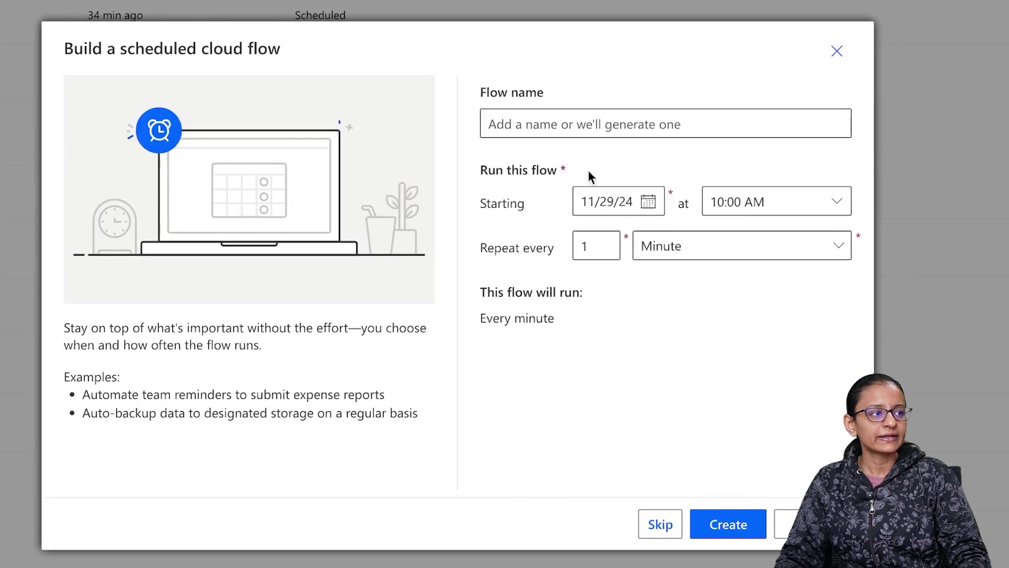
pyautogui.click(684, 245)
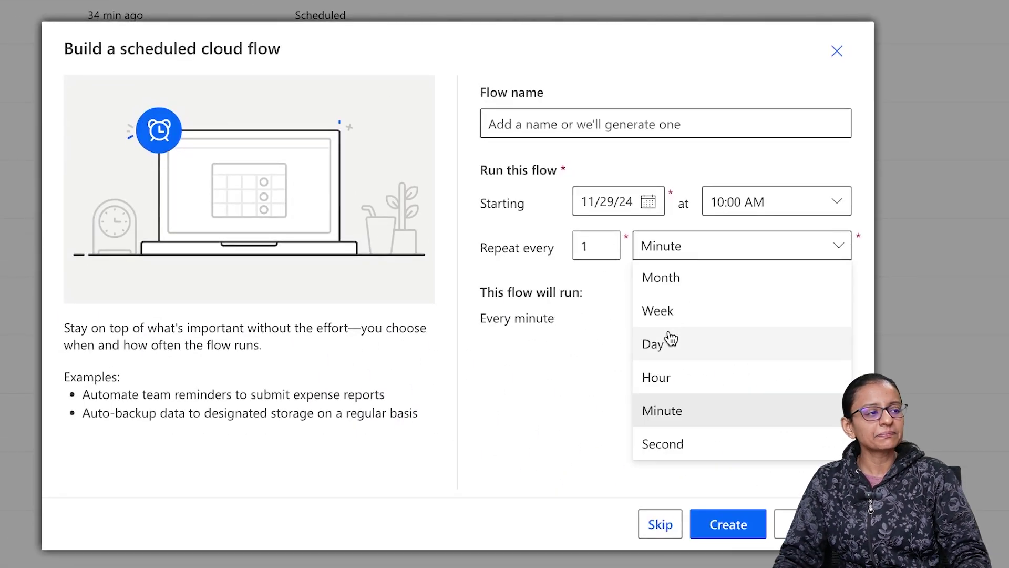
pyautogui.click(669, 338)
pyautogui.click(609, 129)
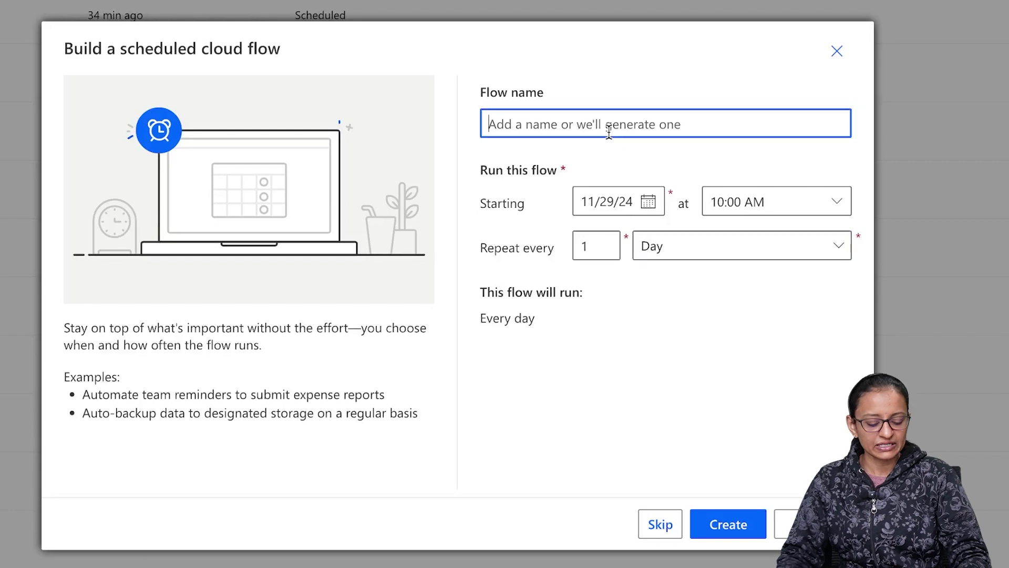
pyautogui.write('demo St')
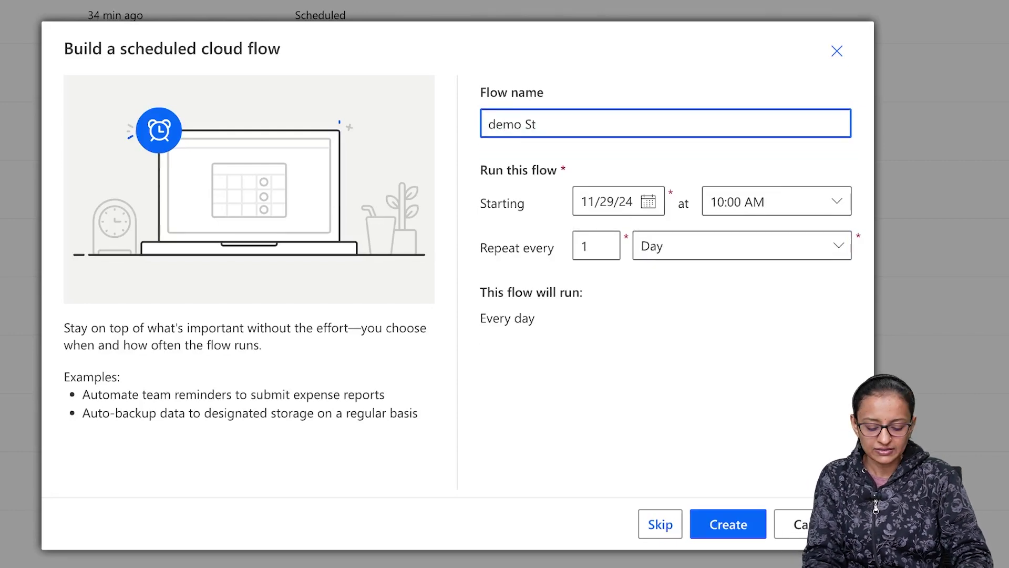
pyautogui.press('BackSpace')
pyautogui.write('ync')
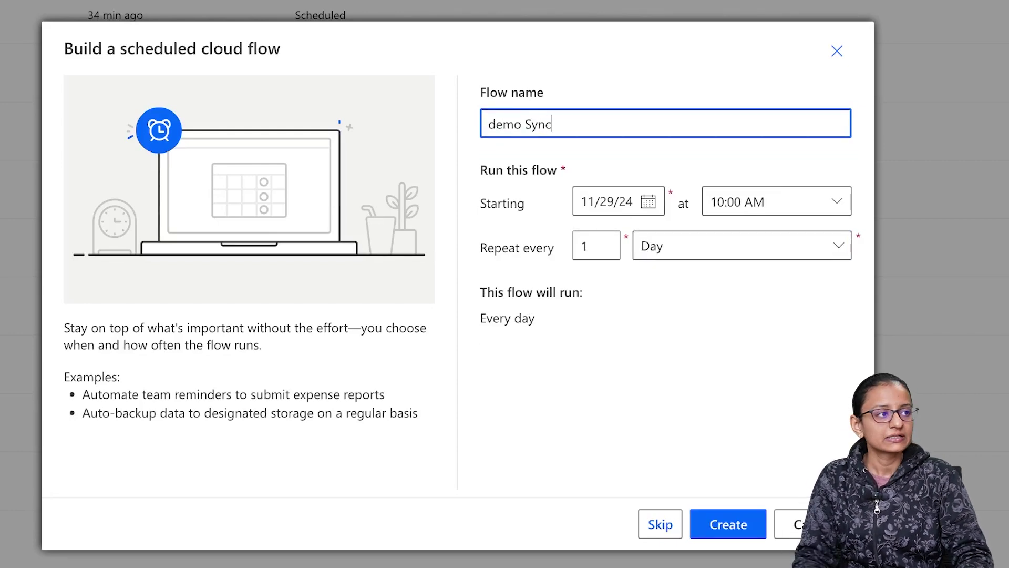
pyautogui.click(730, 524)
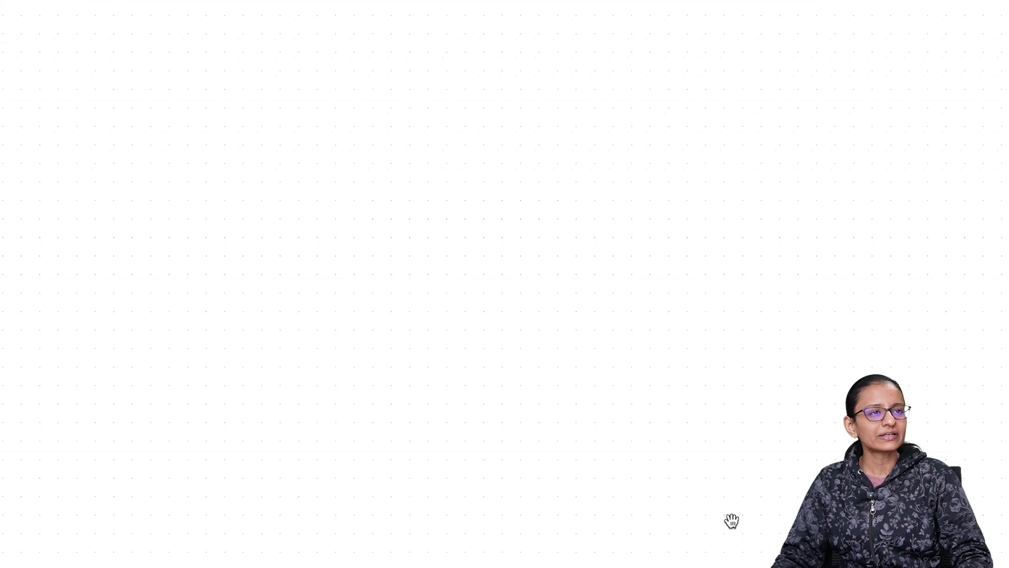
pyautogui.click(990, 29)
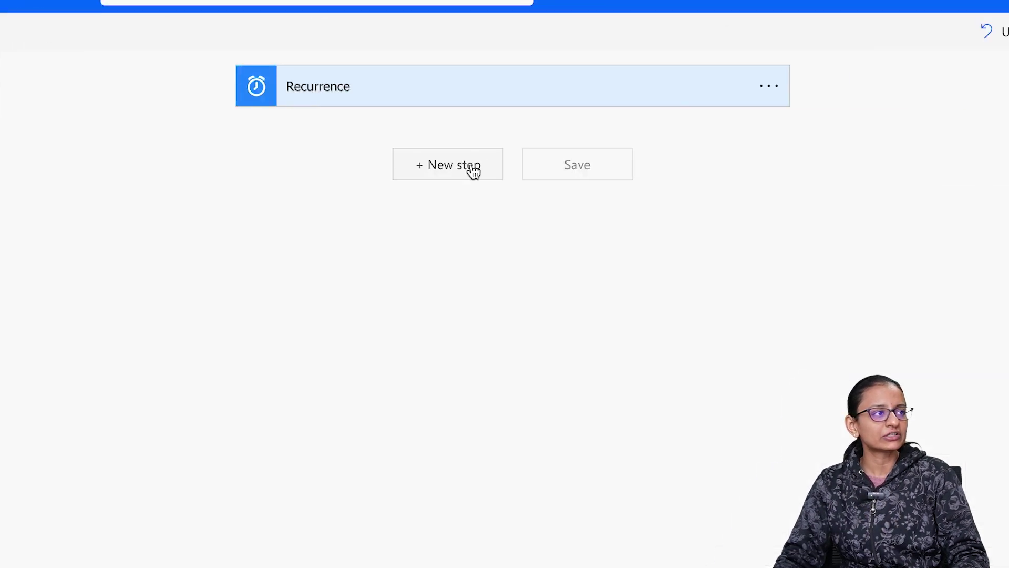
# - Add the Excel Online (Business) action "List rows present in a table" after the Recurrence trigger
pyautogui.click(473, 172)
pyautogui.write('list row')
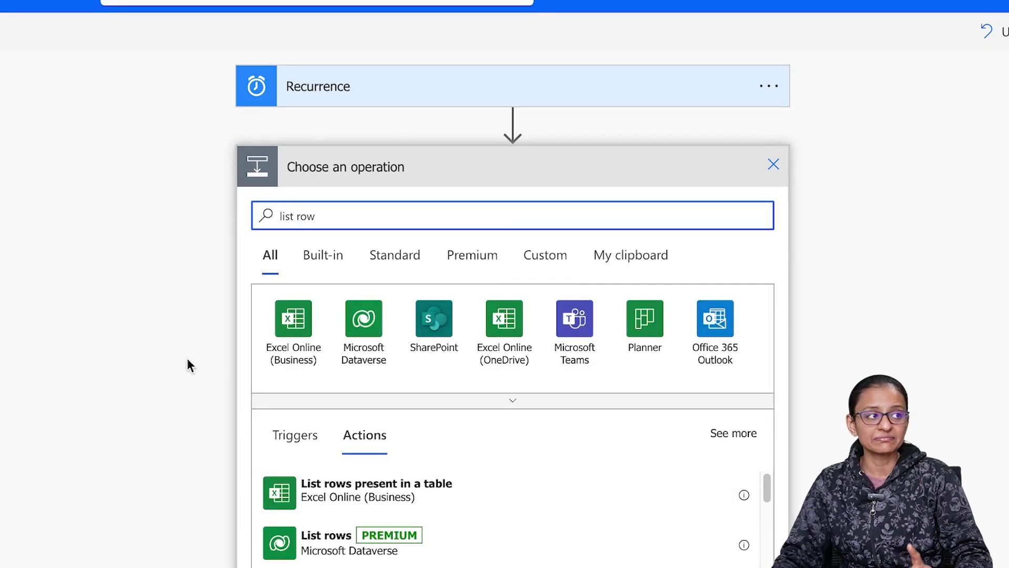
pyautogui.click(288, 341)
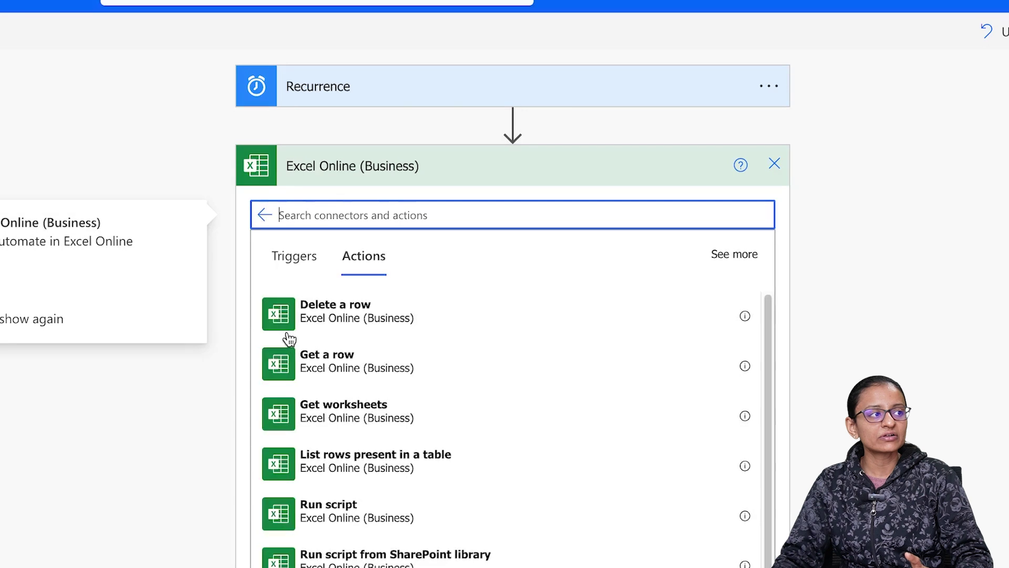
pyautogui.scroll(-4, 336, 447)
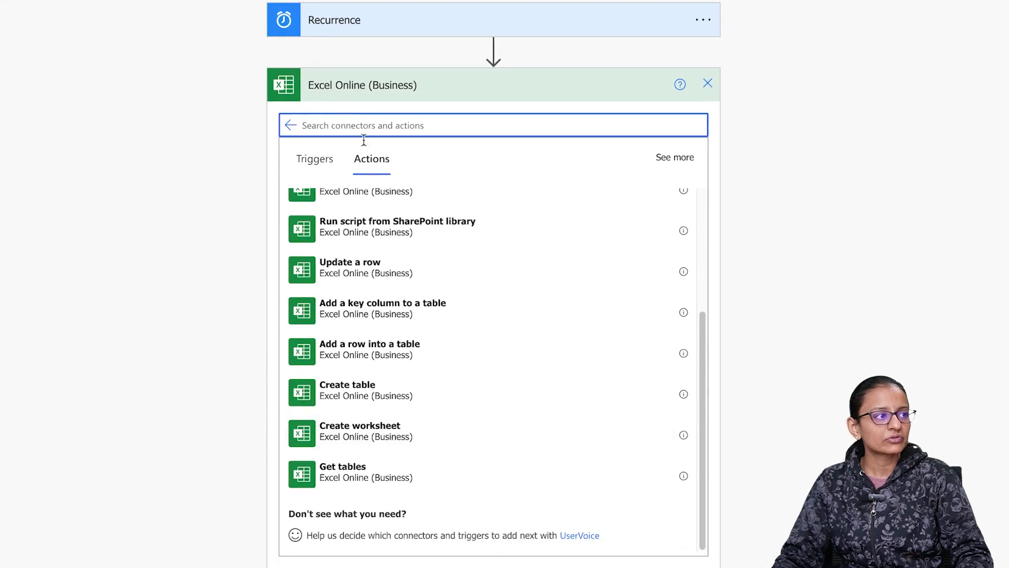
pyautogui.scroll(4, 369, 231)
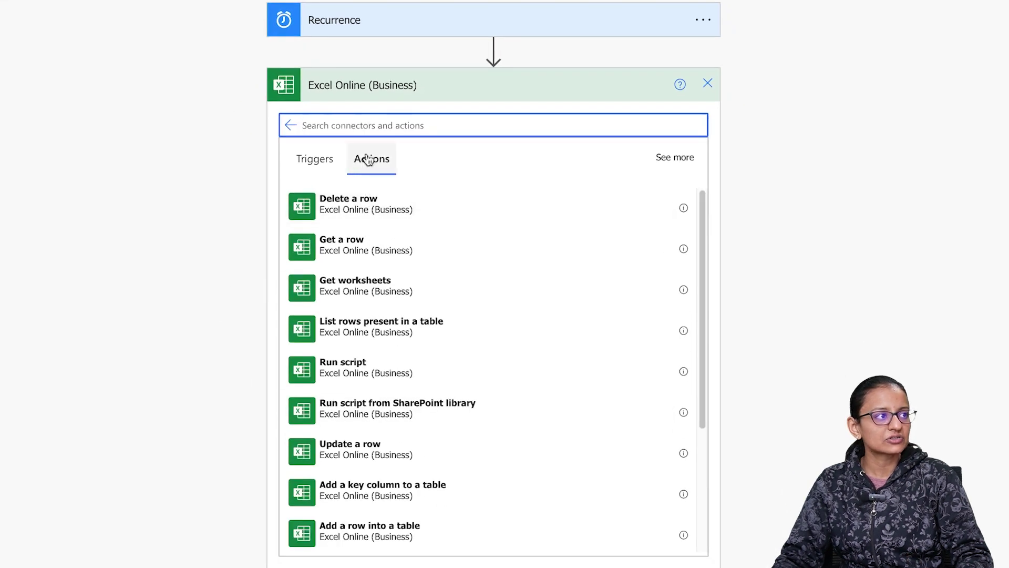
pyautogui.write('list')
pyautogui.click(344, 214)
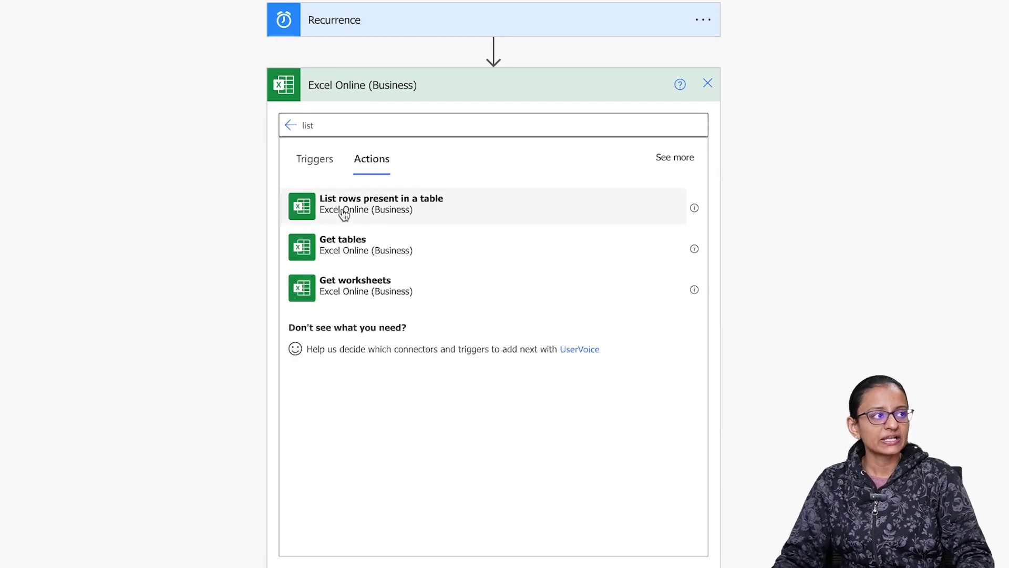
pyautogui.click(345, 210)
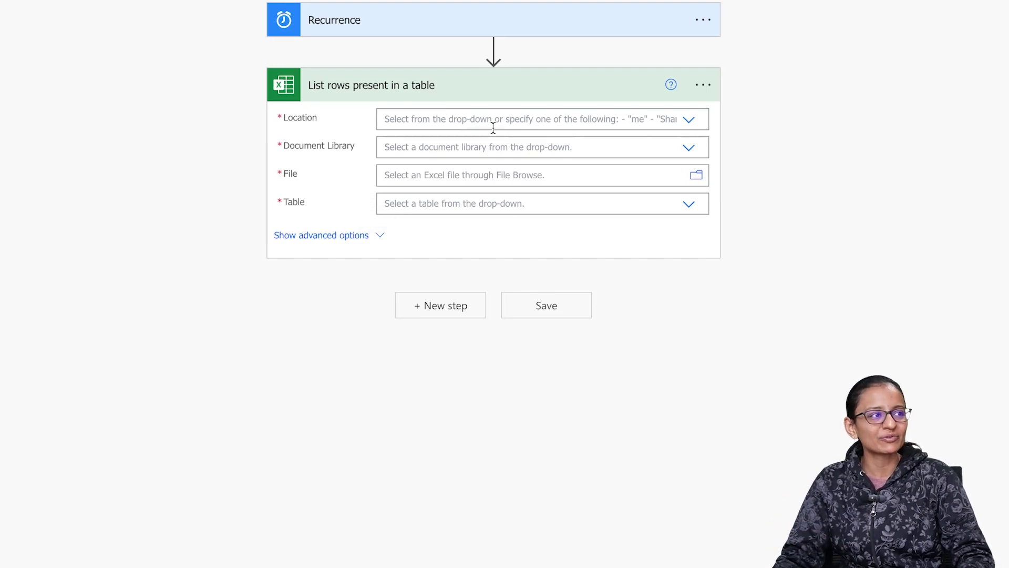
# - Set the Excel action's location to OneDrive for Business and its document library to OneDrive
pyautogui.click(635, 120)
pyautogui.click(661, 119)
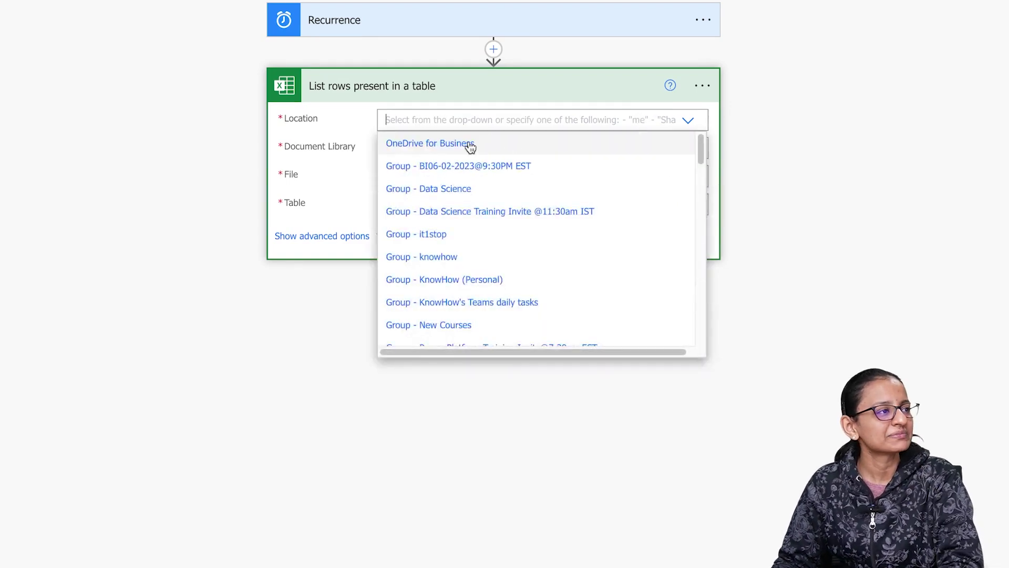
pyautogui.click(468, 143)
pyautogui.click(465, 144)
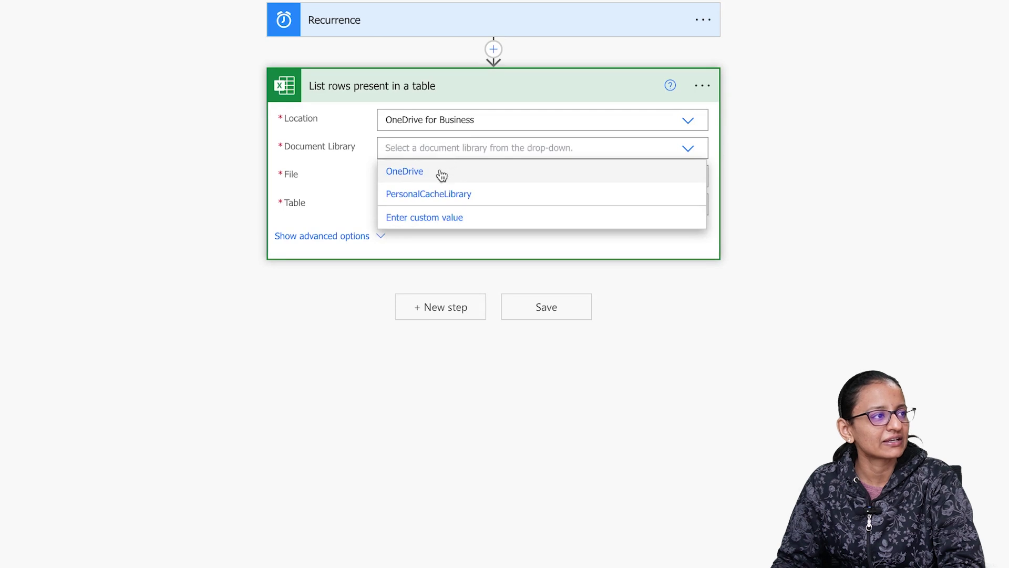
pyautogui.click(440, 170)
# - Choose the file /Youtube DATA/Demo_excel.xlsx and the table DATAEMP for the list rows action
pyautogui.click(440, 174)
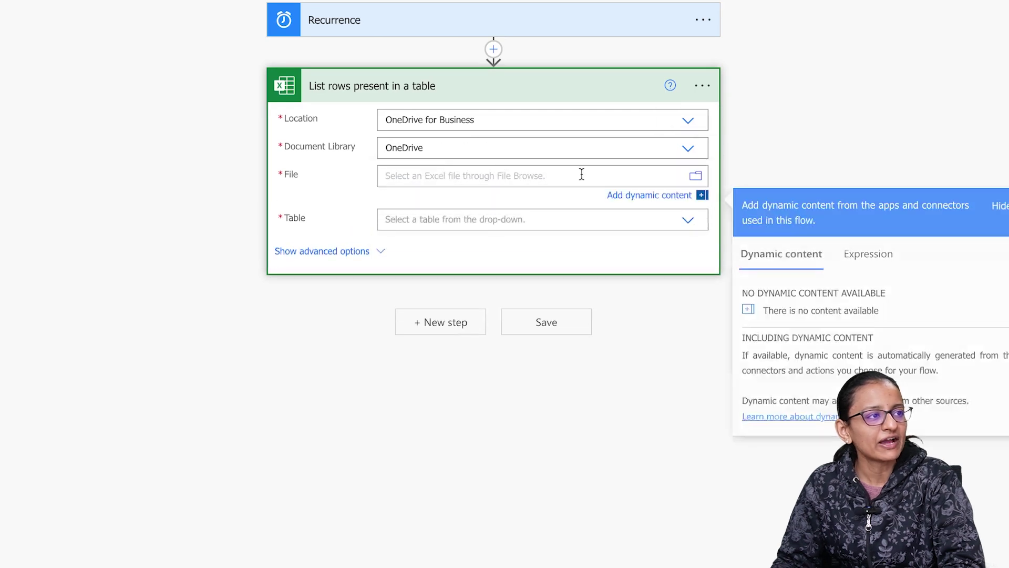
pyautogui.click(697, 177)
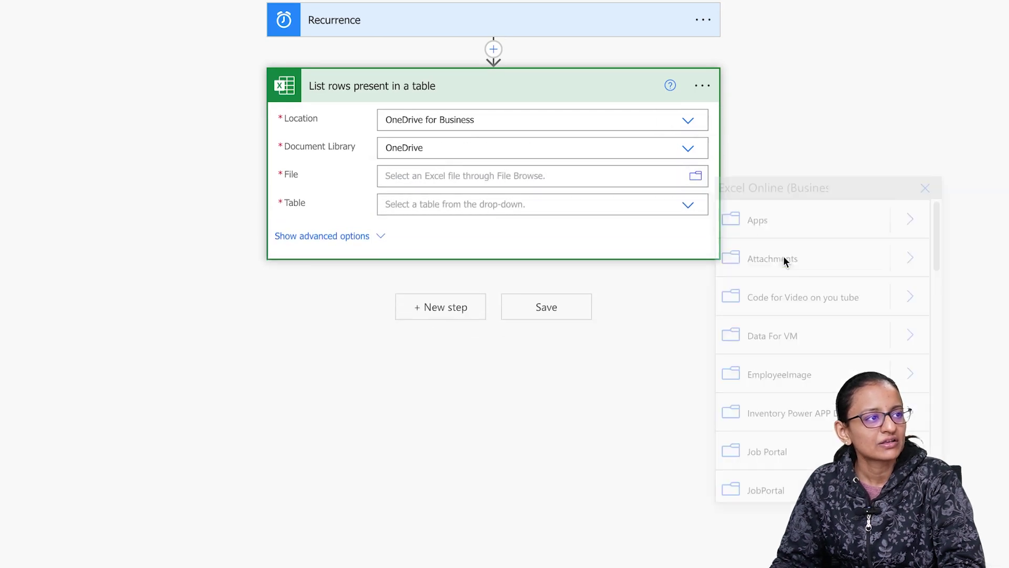
pyautogui.scroll(10, 768, 232)
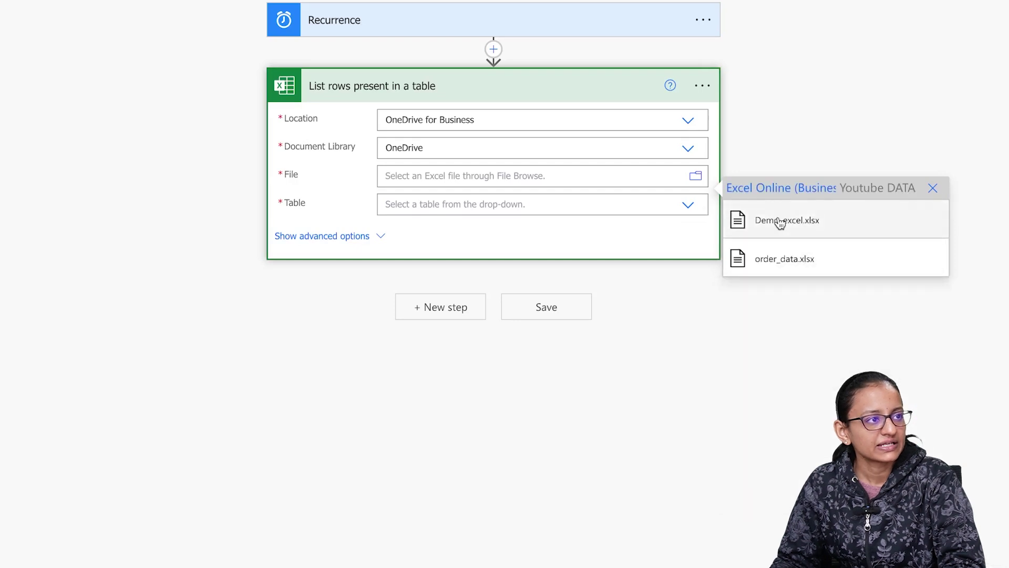
pyautogui.click(778, 221)
pyautogui.click(397, 212)
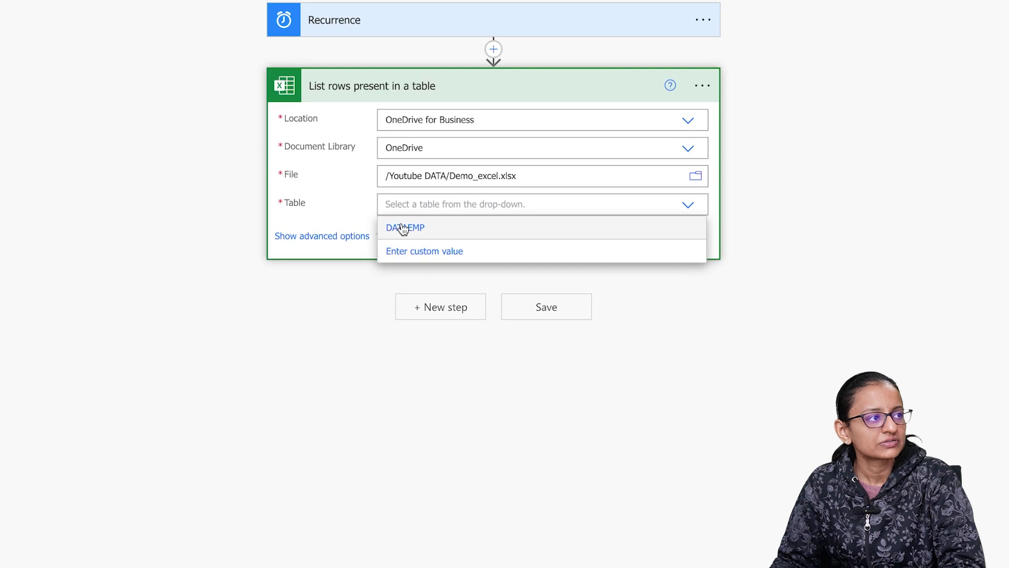
pyautogui.click(402, 226)
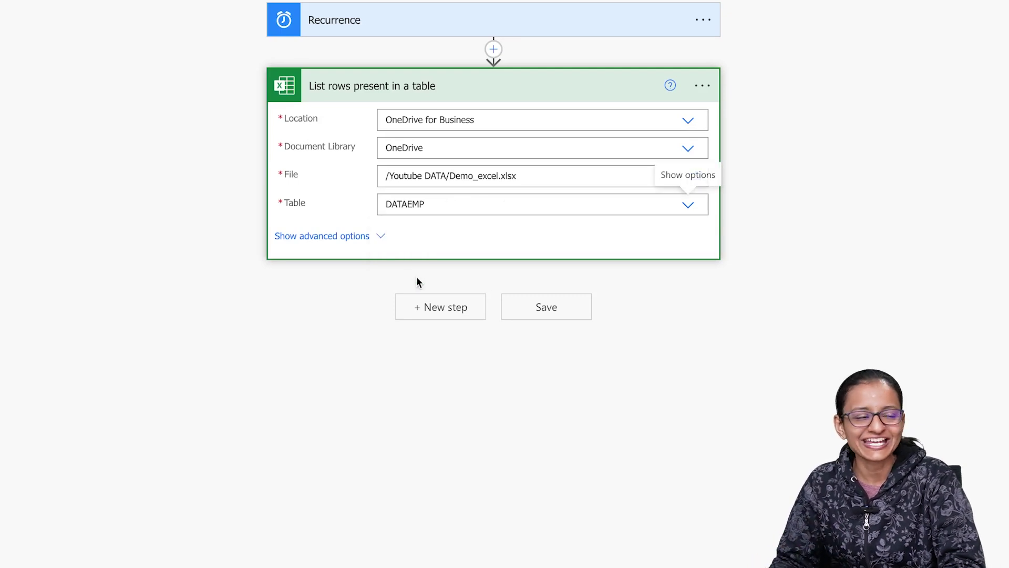
# - Add the SharePoint "Get items" action after the Excel list rows action
pyautogui.click(426, 311)
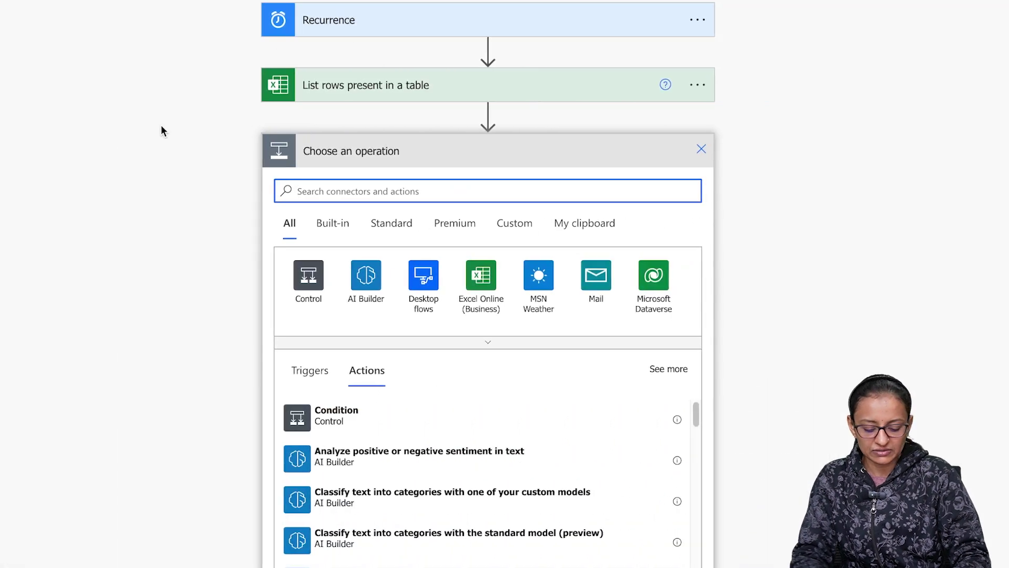
pyautogui.write('het')
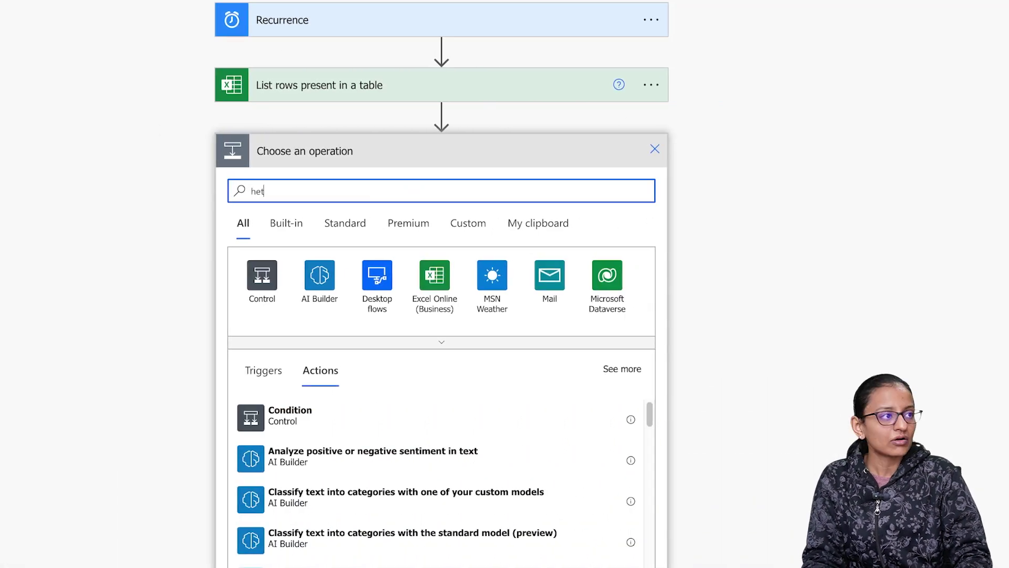
pyautogui.press('BackSpace')
pyautogui.press('BackSpace')
pyautogui.press('BackSpace')
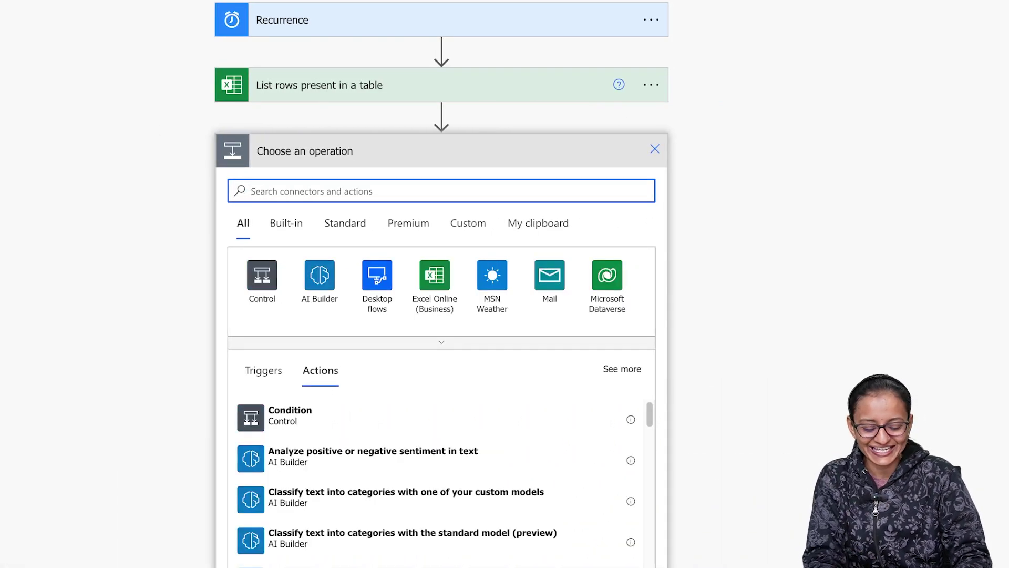
pyautogui.write('get')
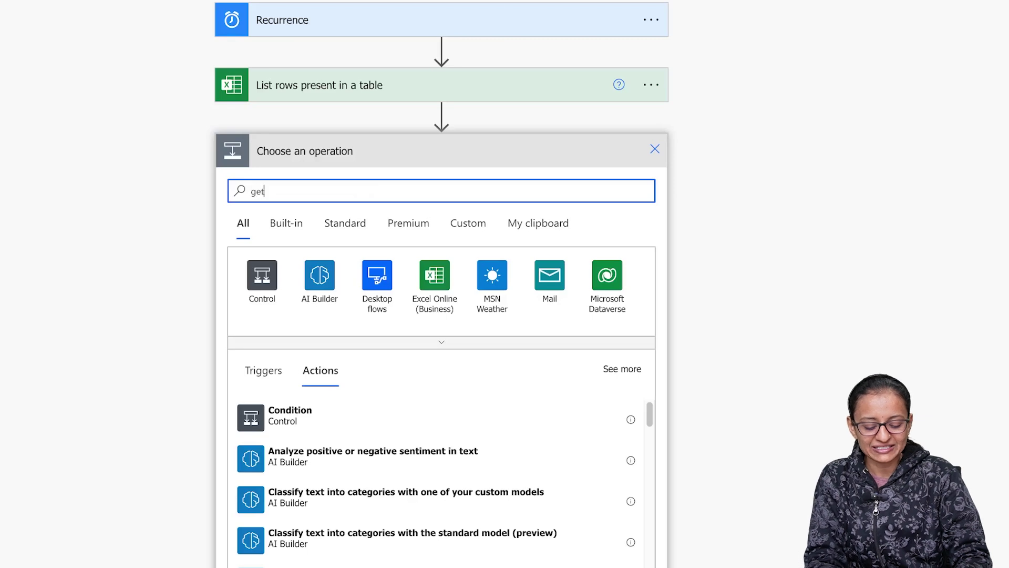
pyautogui.write(' titems')
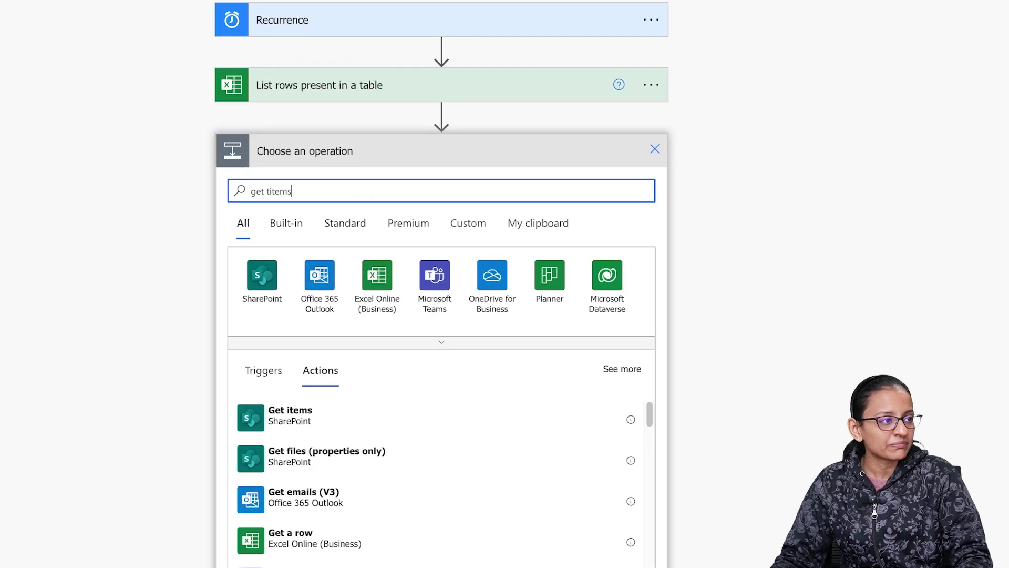
pyautogui.click(292, 430)
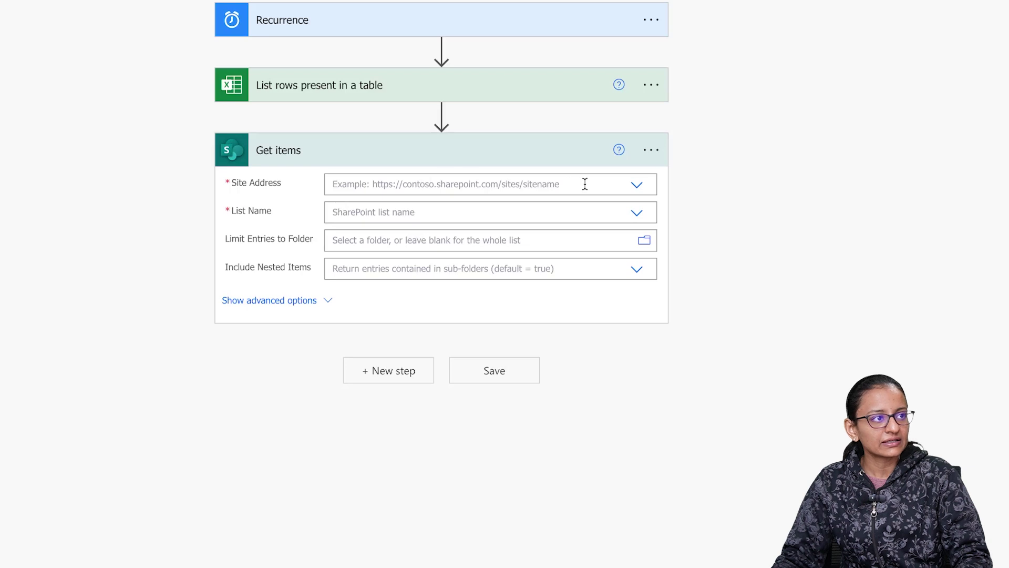
# - Set the Get items action's site address to KnowHow (Personal) and its list name to DemoEmployee
pyautogui.click(637, 188)
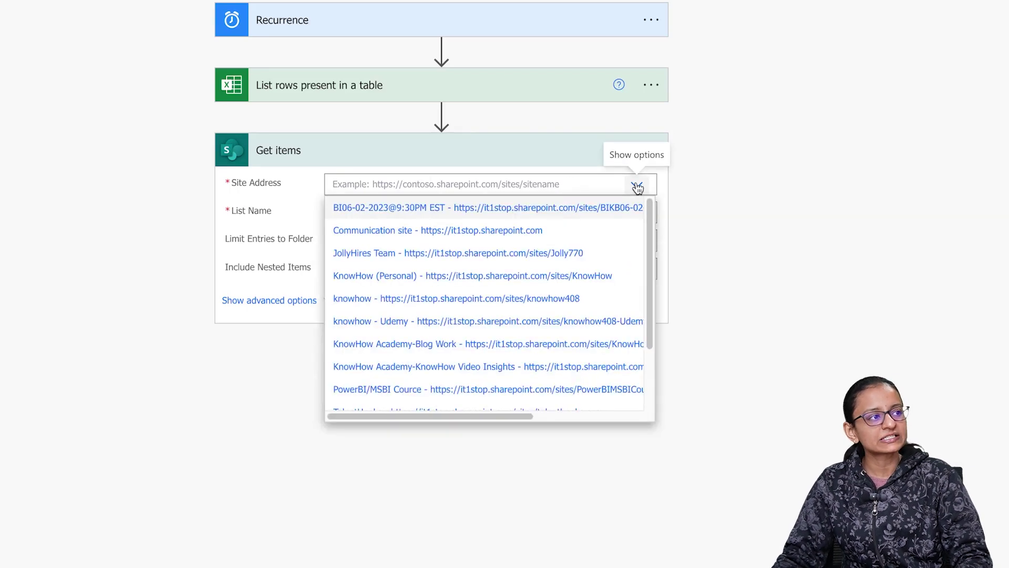
pyautogui.click(376, 276)
pyautogui.click(381, 210)
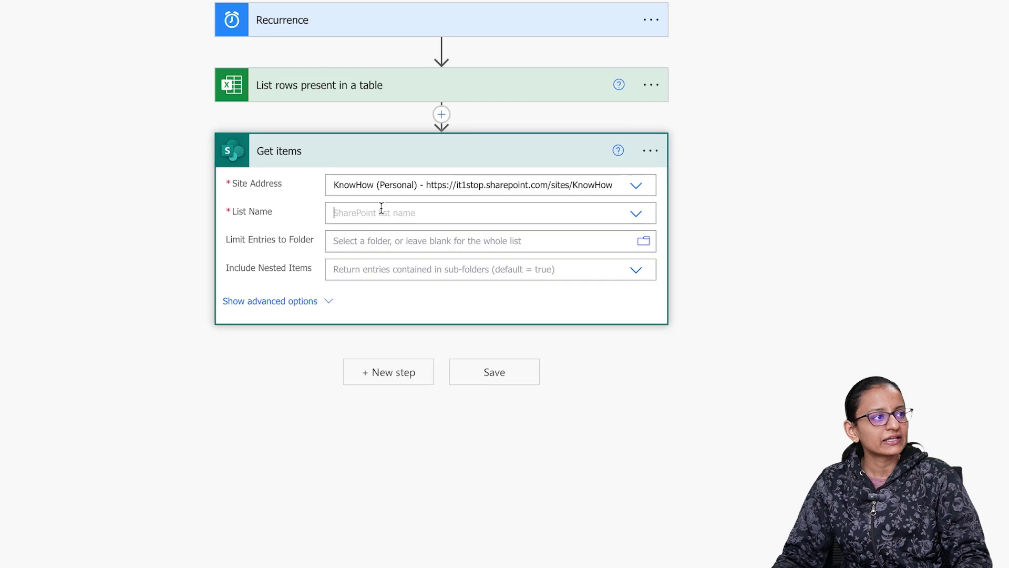
pyautogui.click(383, 239)
pyautogui.click(389, 239)
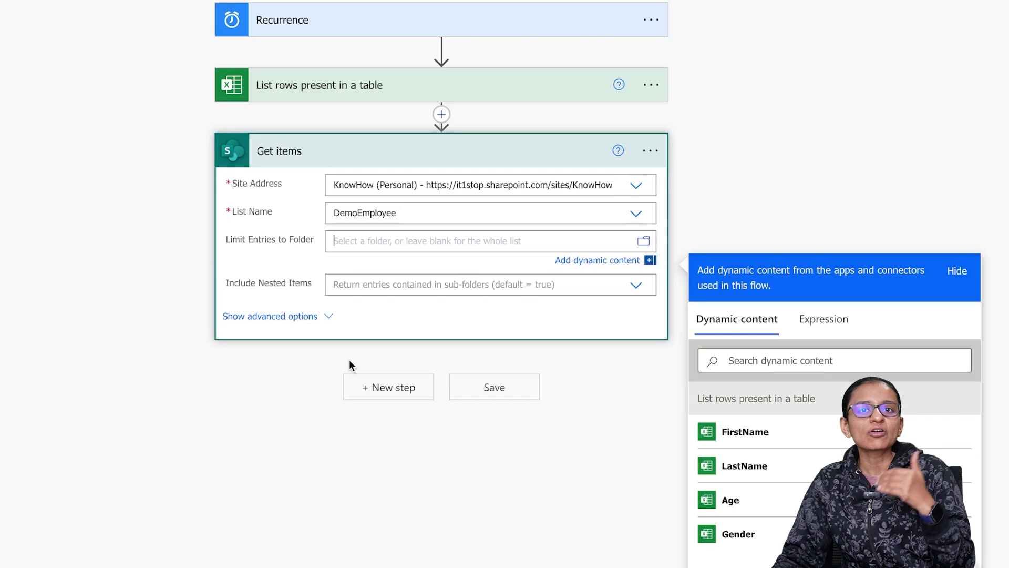
pyautogui.click(326, 432)
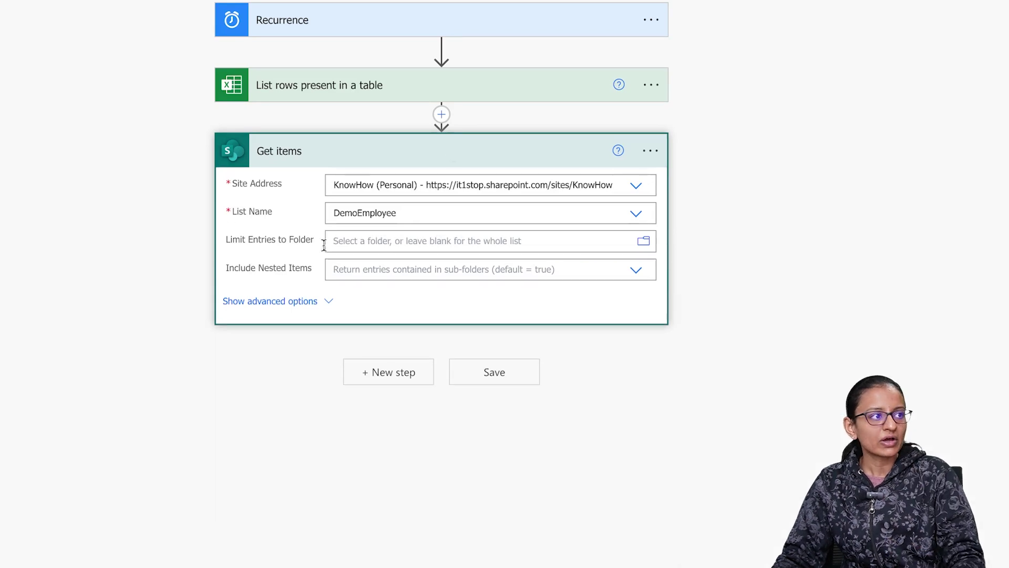
# - Show the advanced options of the Get items action and begin its filter query with Title eq '
pyautogui.click(284, 301)
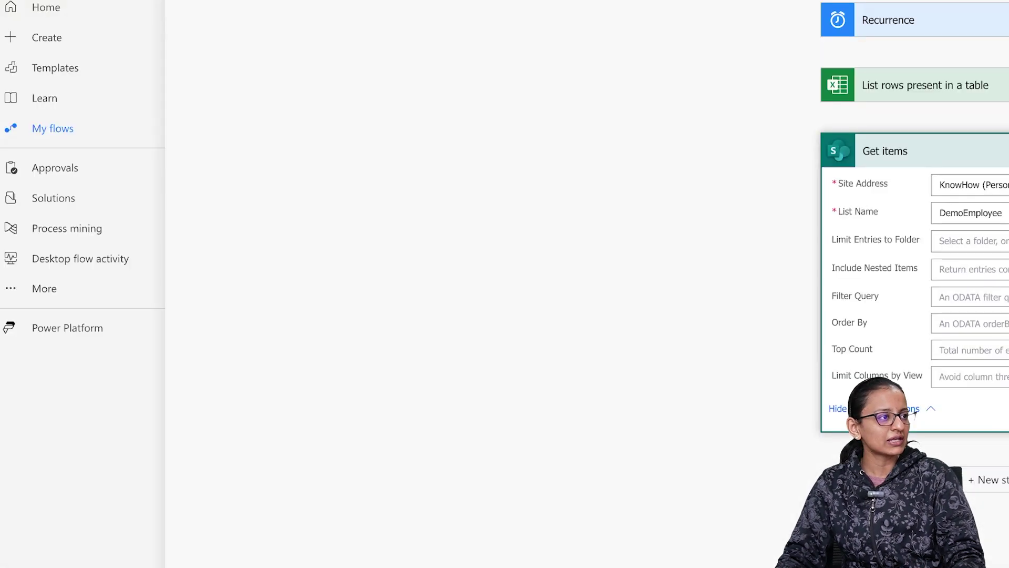
pyautogui.click(344, 296)
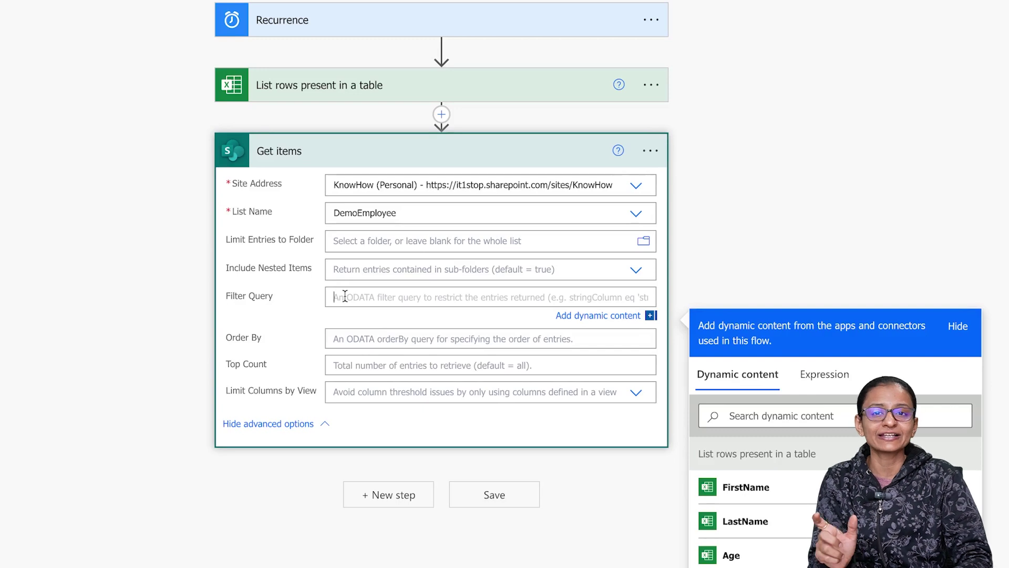
pyautogui.write('title')
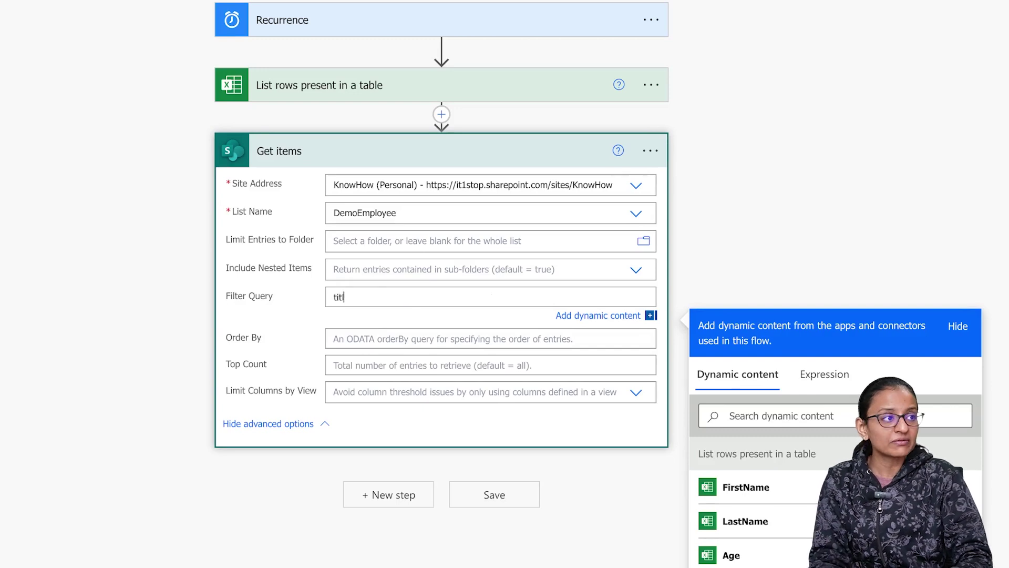
pyautogui.press('BackSpace')
pyautogui.press('BackSpace')
pyautogui.press('BackSpace')
pyautogui.press('BackSpace')
pyautogui.press('BackSpace')
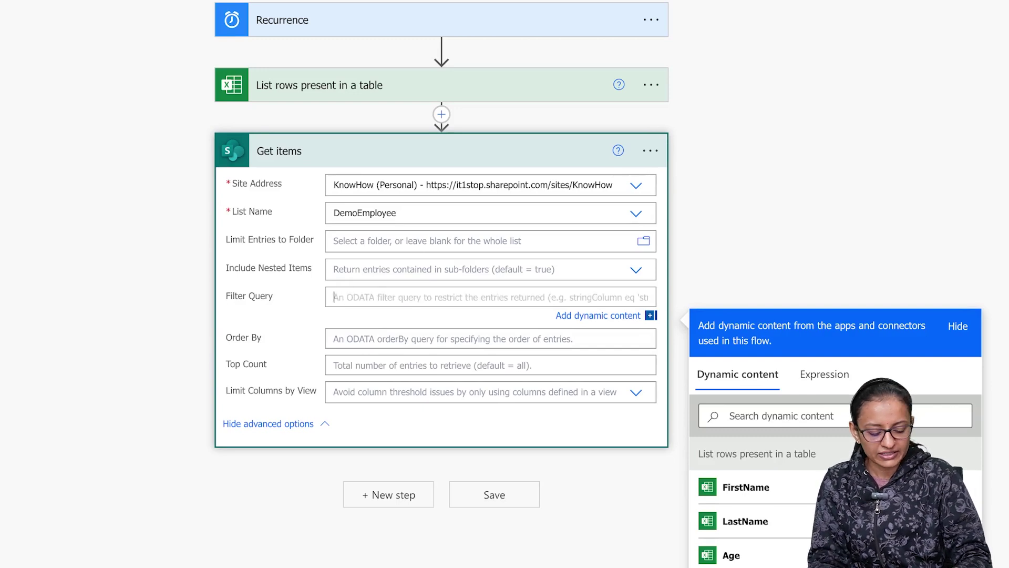
pyautogui.write('Title')
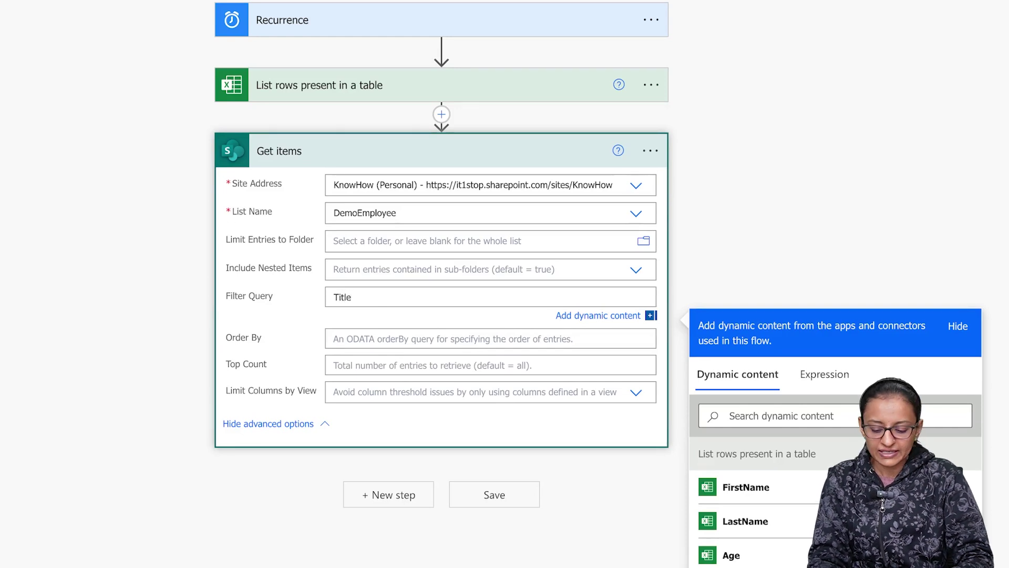
pyautogui.write(' e')
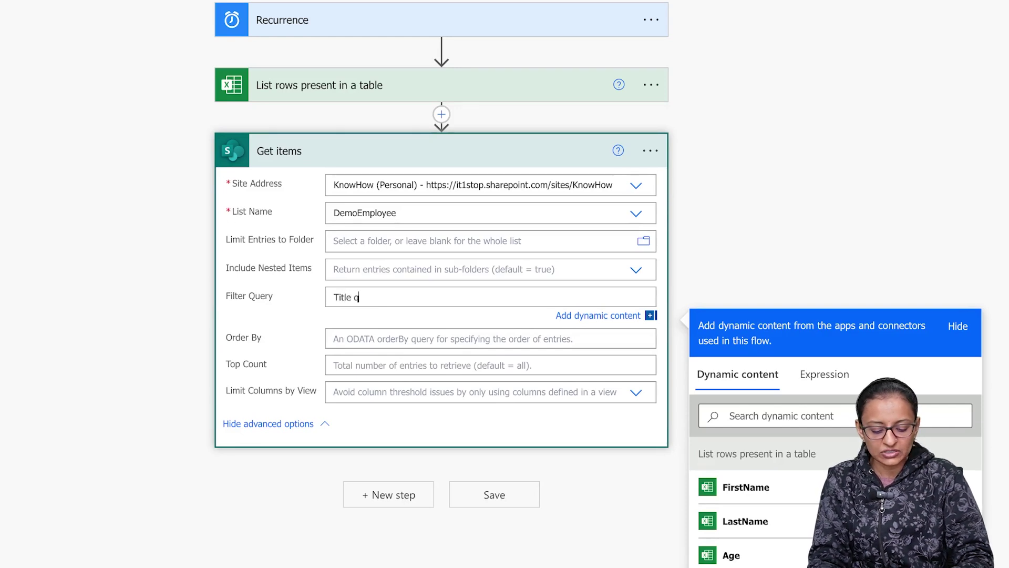
pyautogui.write('q ')
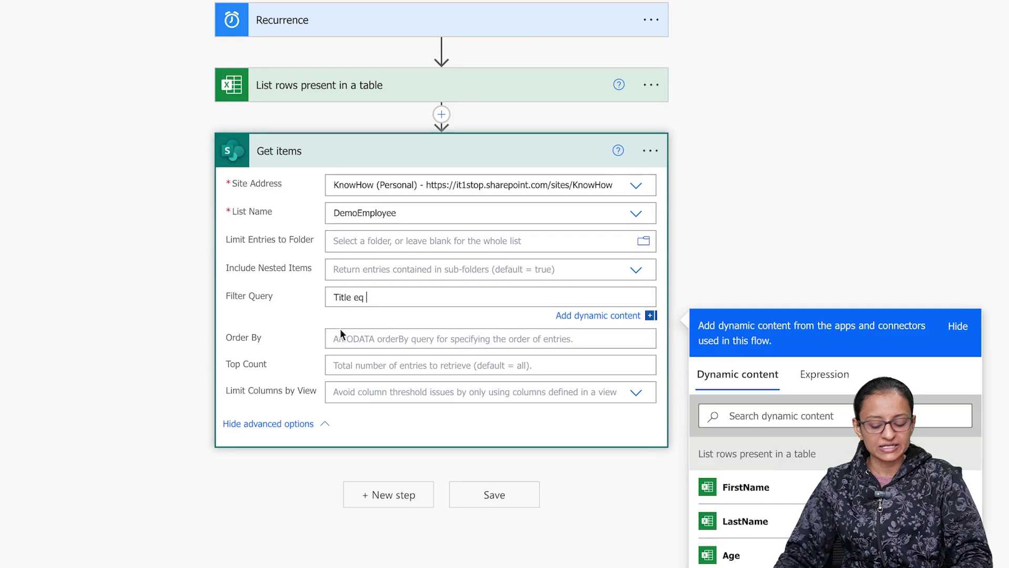
pyautogui.write("'")
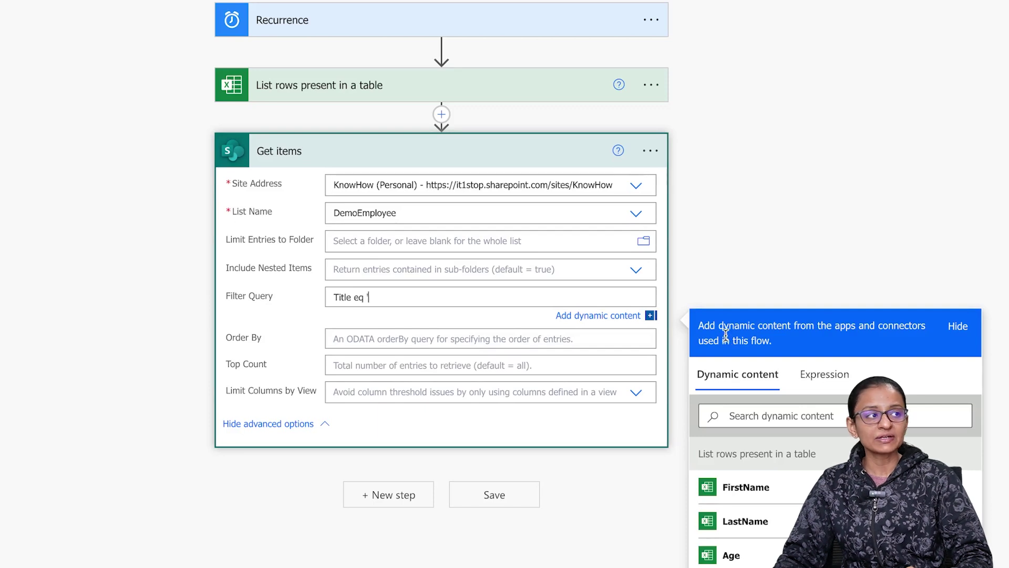
# - Complete the Get items filter query with the Excel table's FirstName dynamic value followed by a closing single quote
pyautogui.click(733, 489)
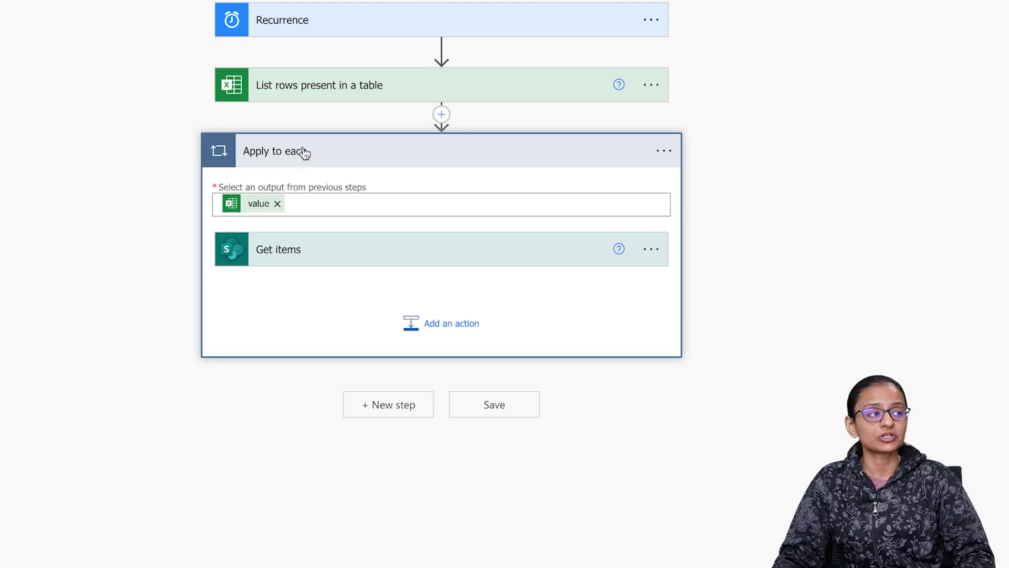
pyautogui.click(316, 249)
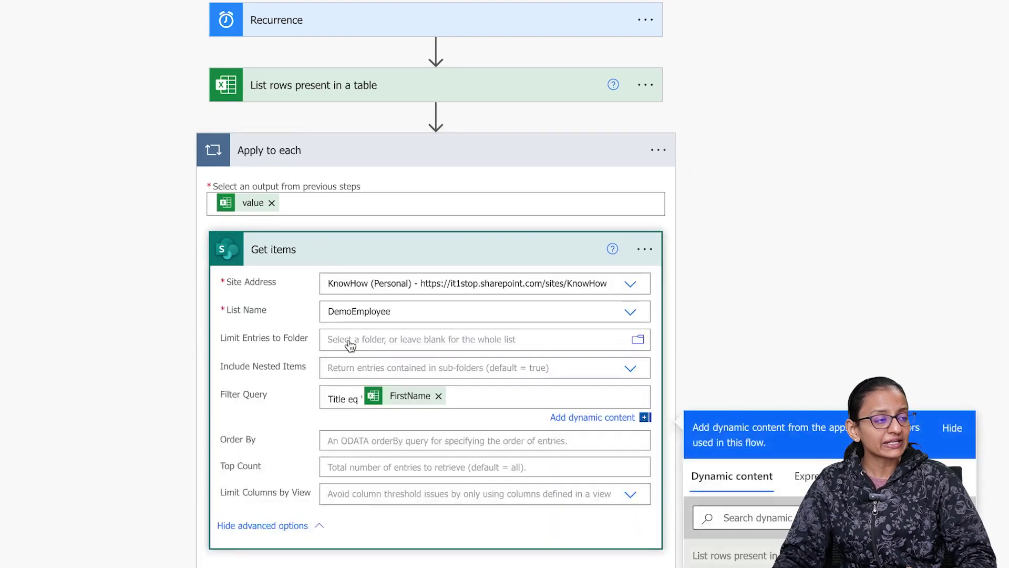
pyautogui.click(462, 398)
pyautogui.write("'")
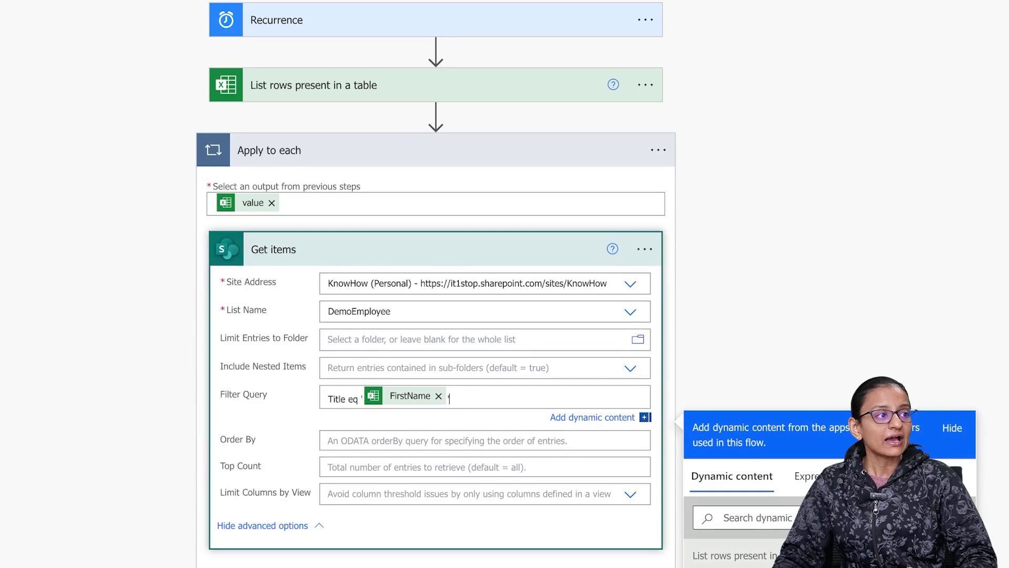
pyautogui.click(98, 443)
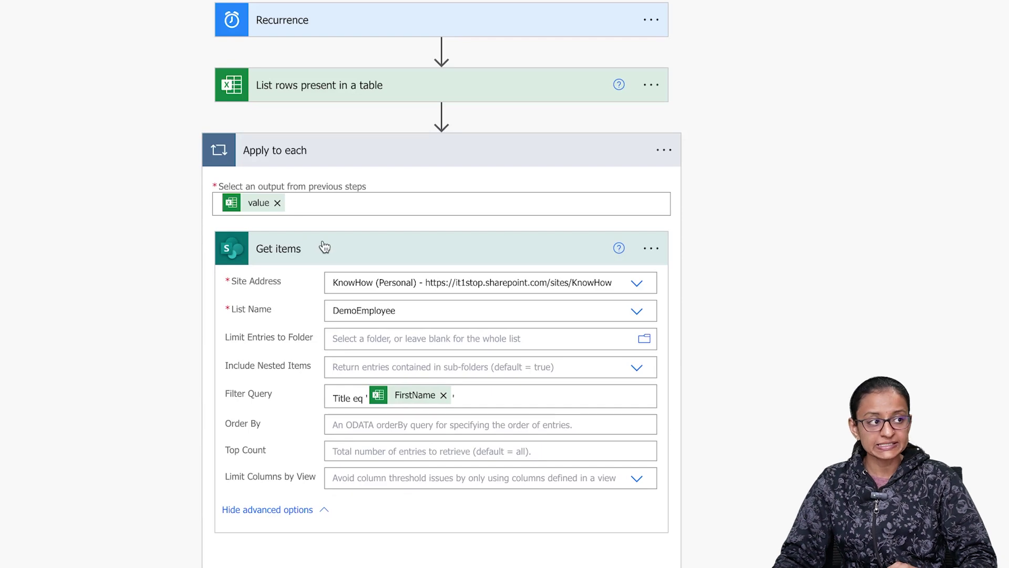
# - Add a Condition control after Get items inside the Apply to each loop
pyautogui.scroll(-2, 313, 323)
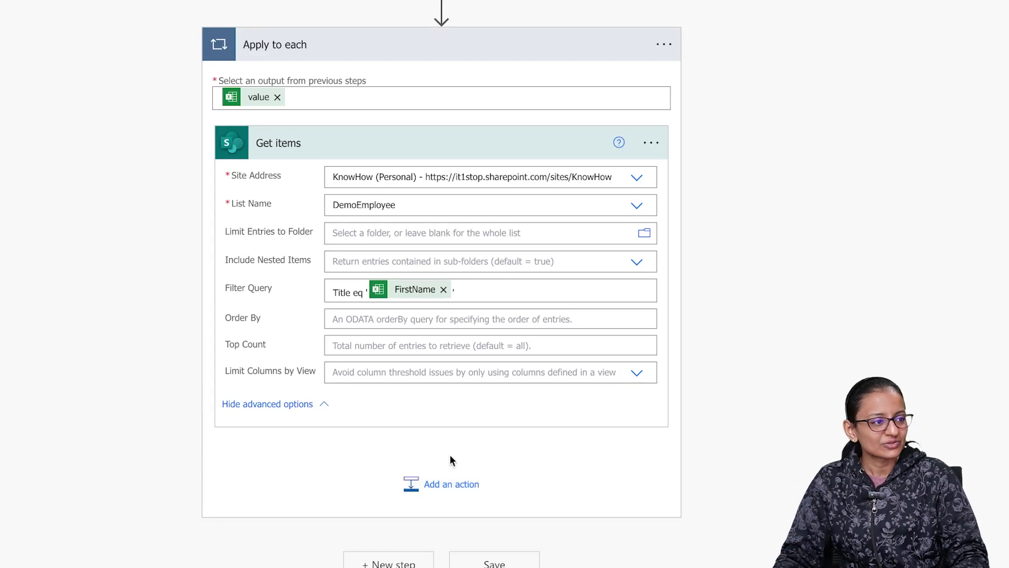
pyautogui.click(453, 481)
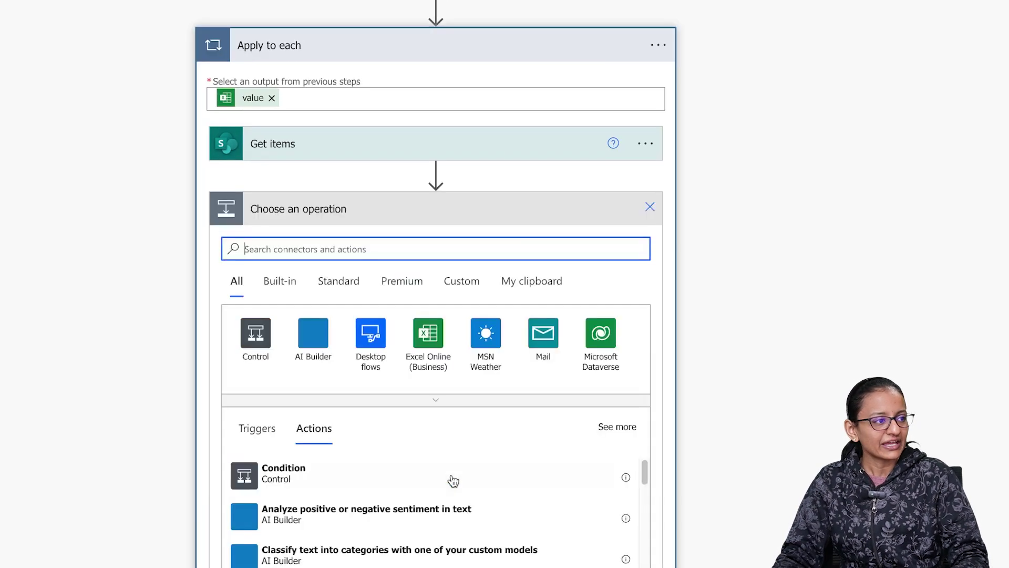
pyautogui.click(283, 473)
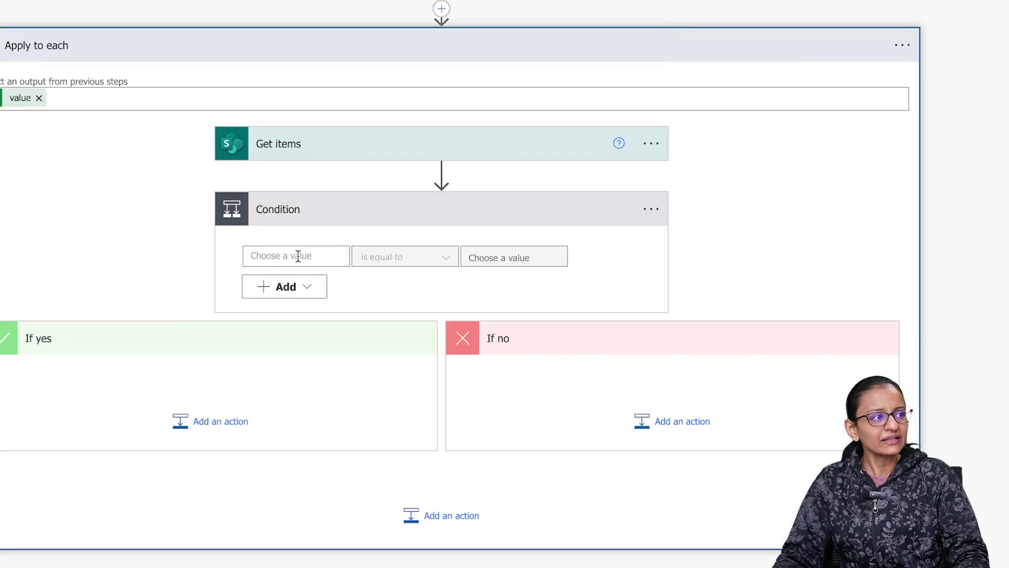
# - Start an expression for the condition's first value with the length() function
pyautogui.click(298, 256)
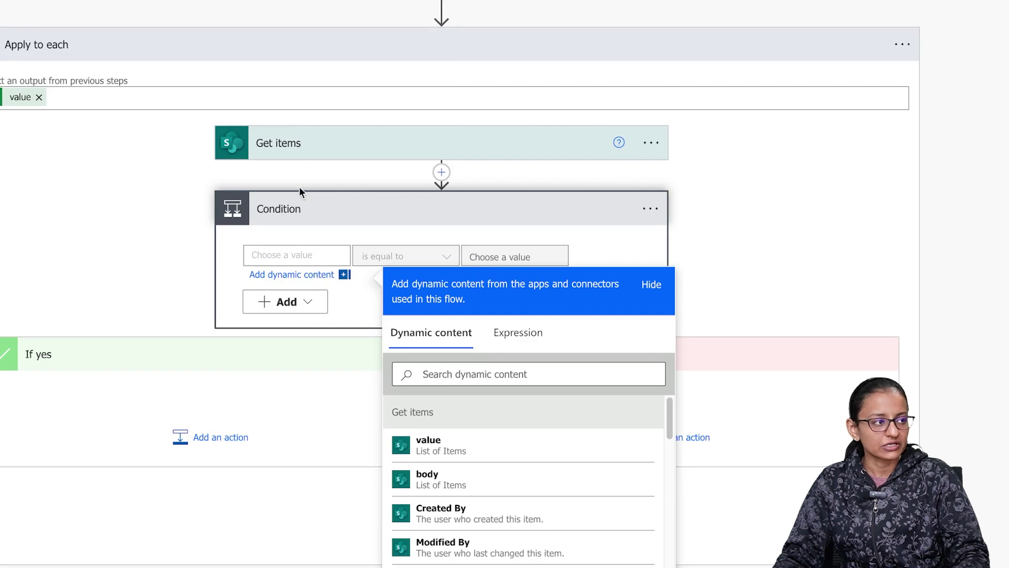
pyautogui.click(543, 345)
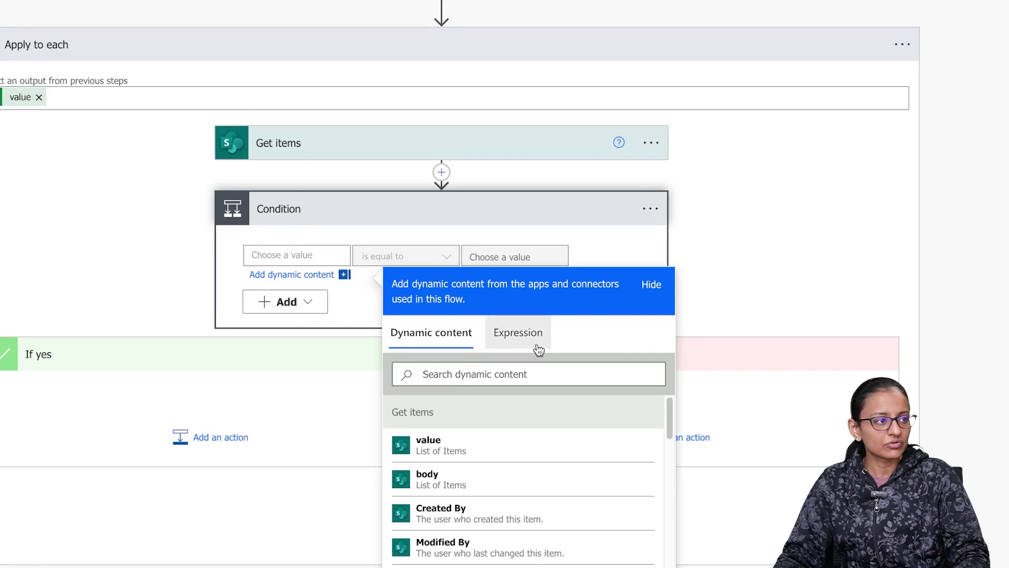
pyautogui.click(473, 381)
pyautogui.write('leng')
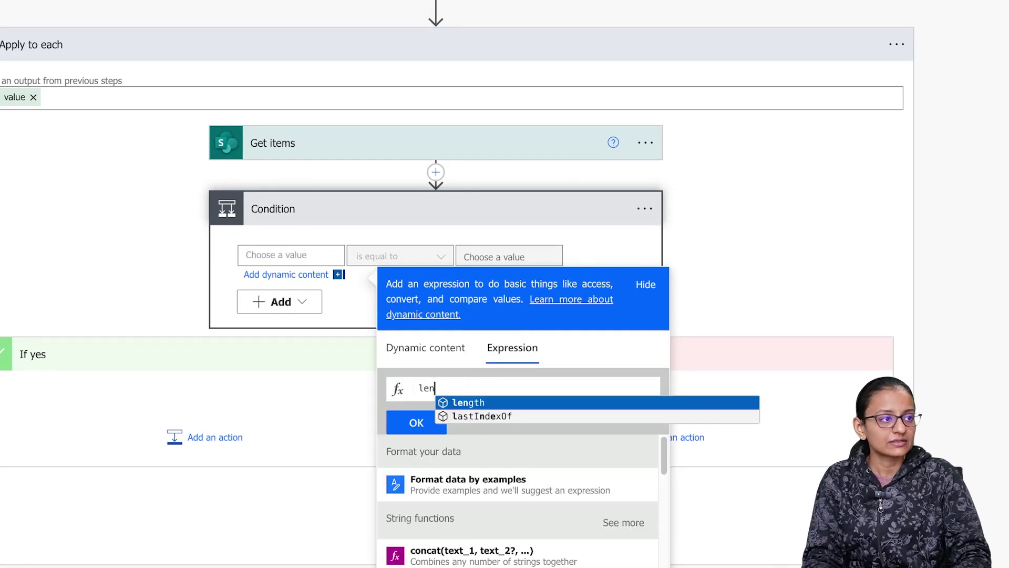
pyautogui.press('BackSpace')
pyautogui.press('BackSpace')
pyautogui.press('BackSpace')
pyautogui.press('BackSpace')
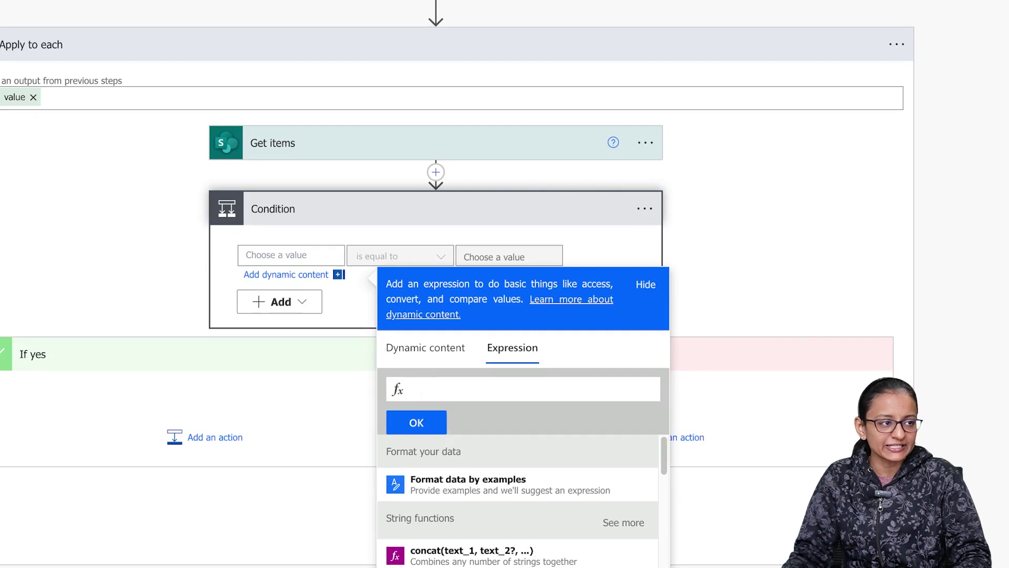
pyautogui.write('leng')
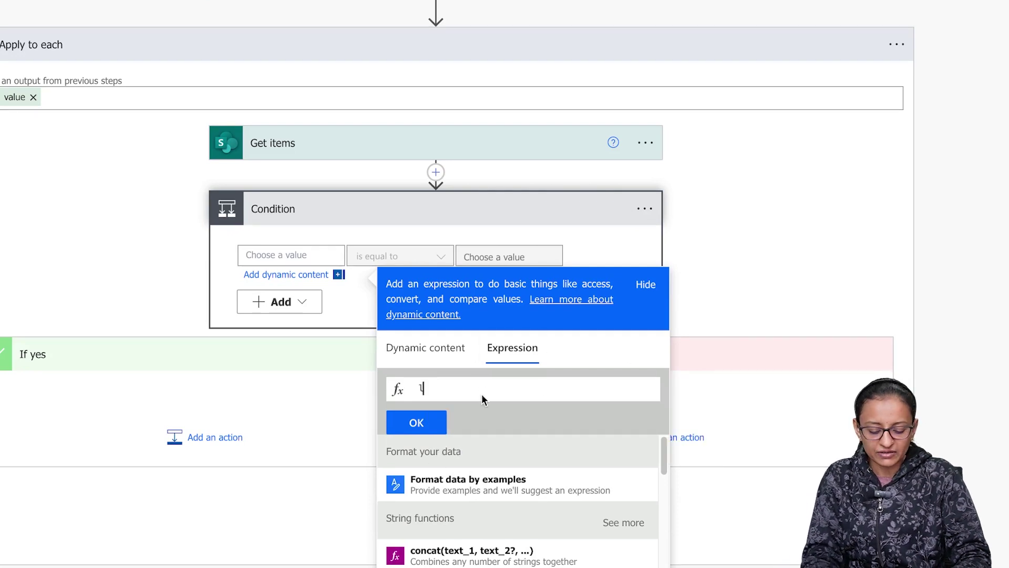
pyautogui.click(485, 408)
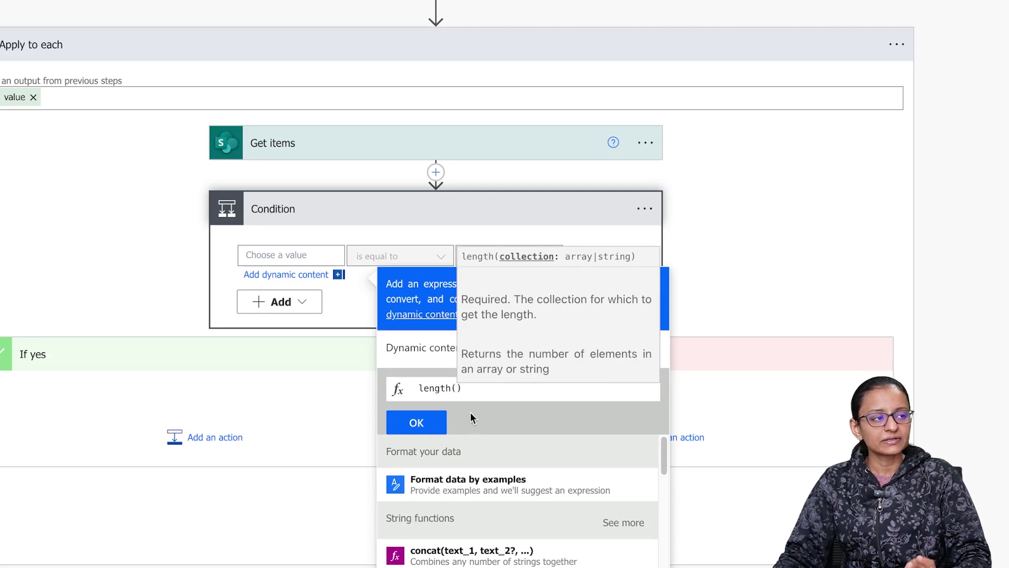
# - Insert the Get items value list as the argument of length() and apply the expression to the condition
pyautogui.click(405, 351)
pyautogui.scroll(-2, 446, 500)
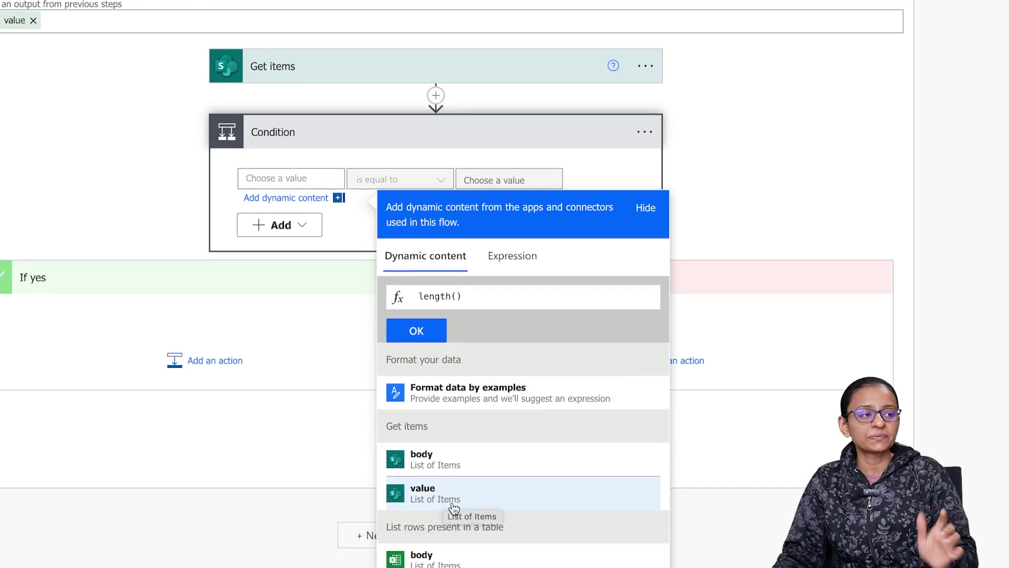
pyautogui.click(454, 506)
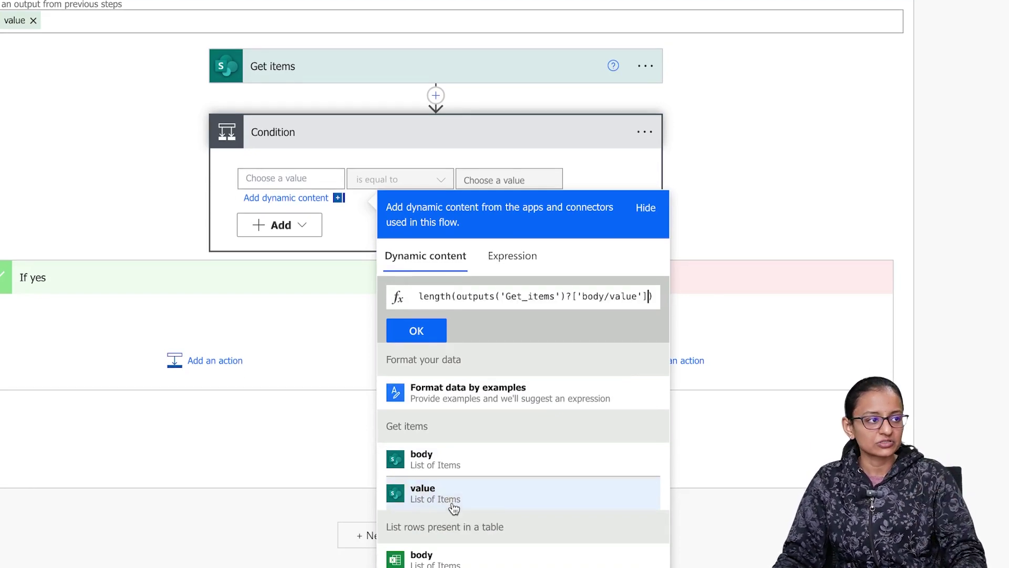
pyautogui.click(416, 330)
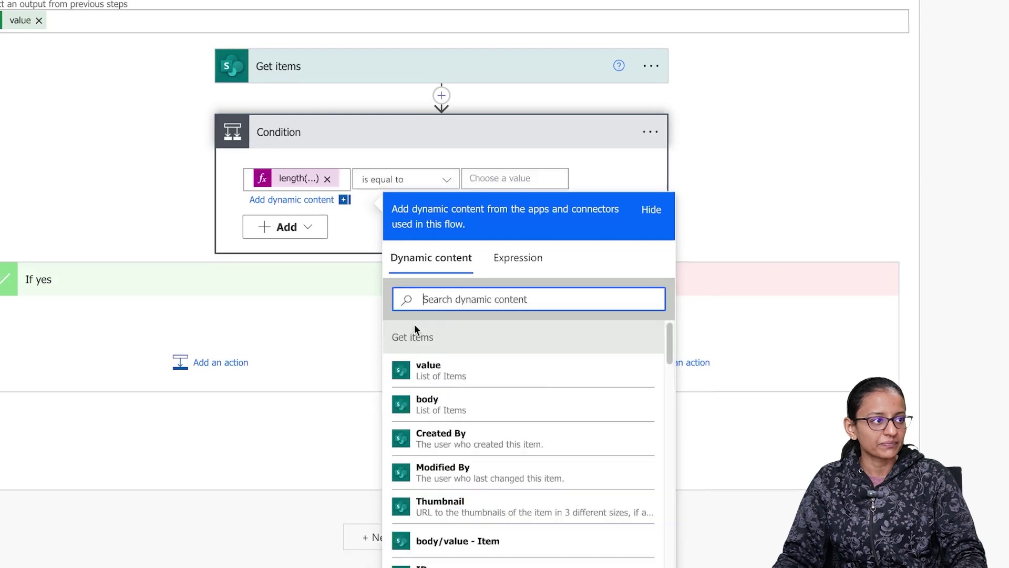
# - Set the condition's operator to "is greater than" and its comparison value to 0
pyautogui.click(404, 184)
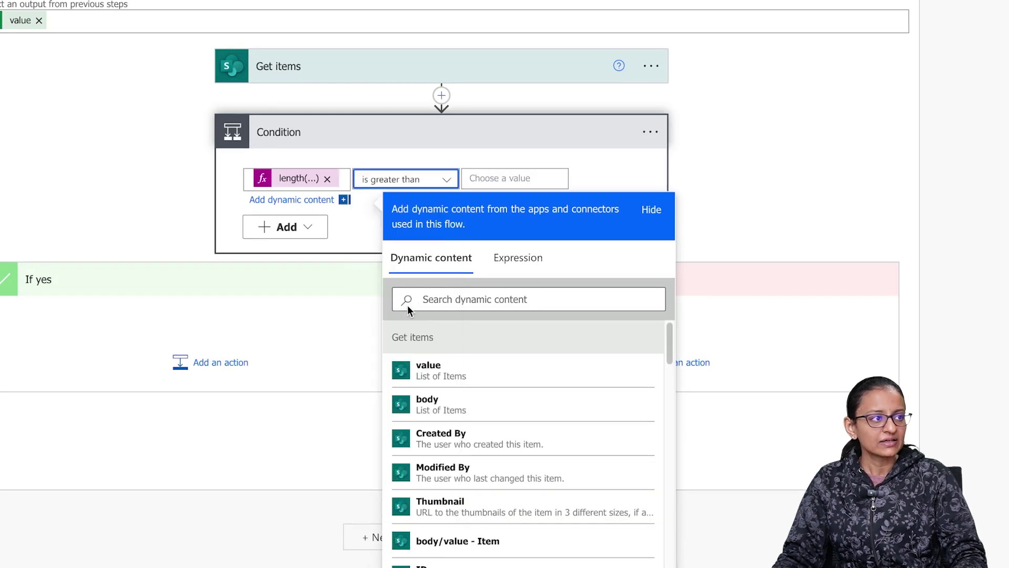
pyautogui.click(402, 311)
pyautogui.click(473, 178)
pyautogui.write('0')
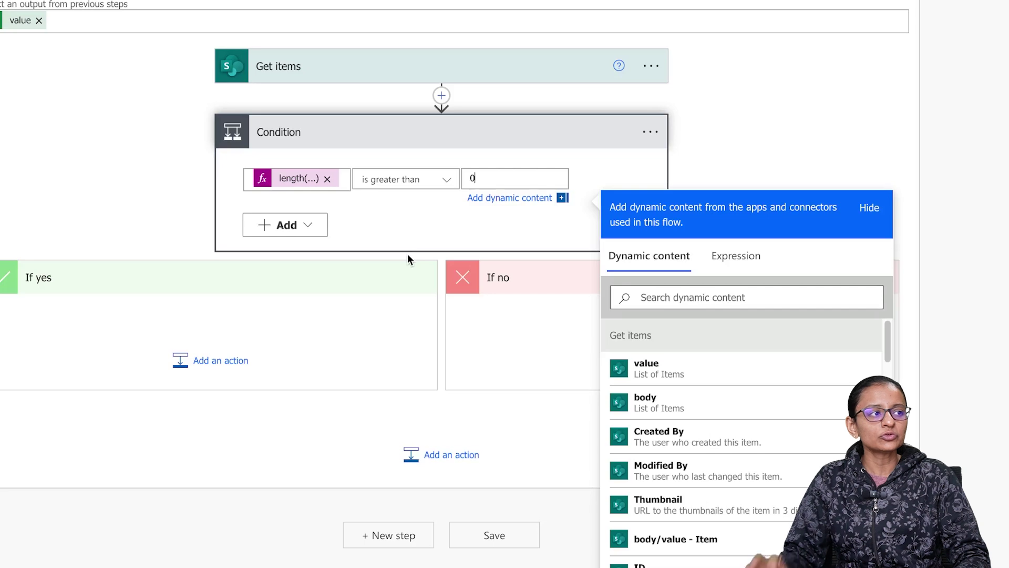
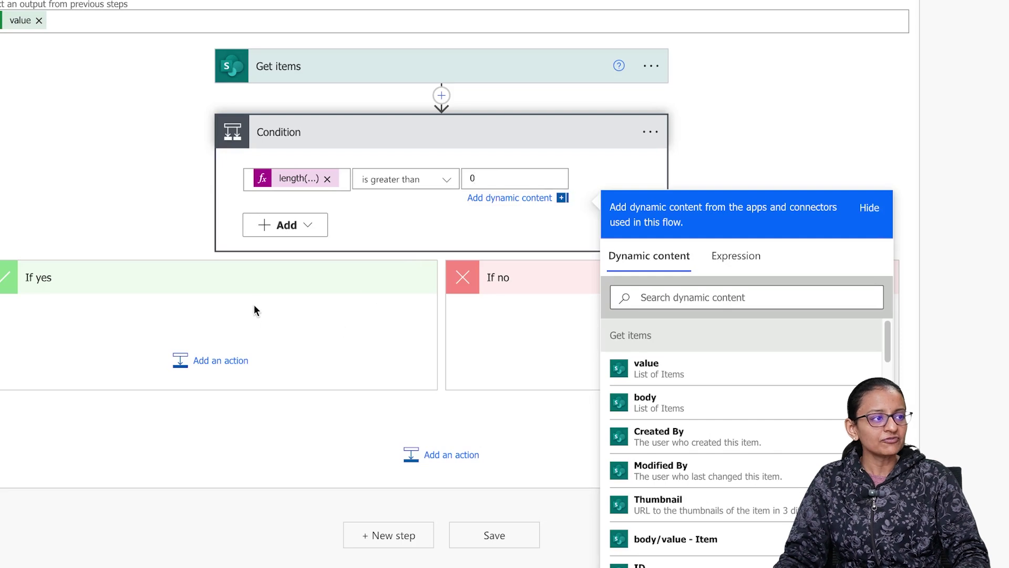
pyautogui.click(229, 375)
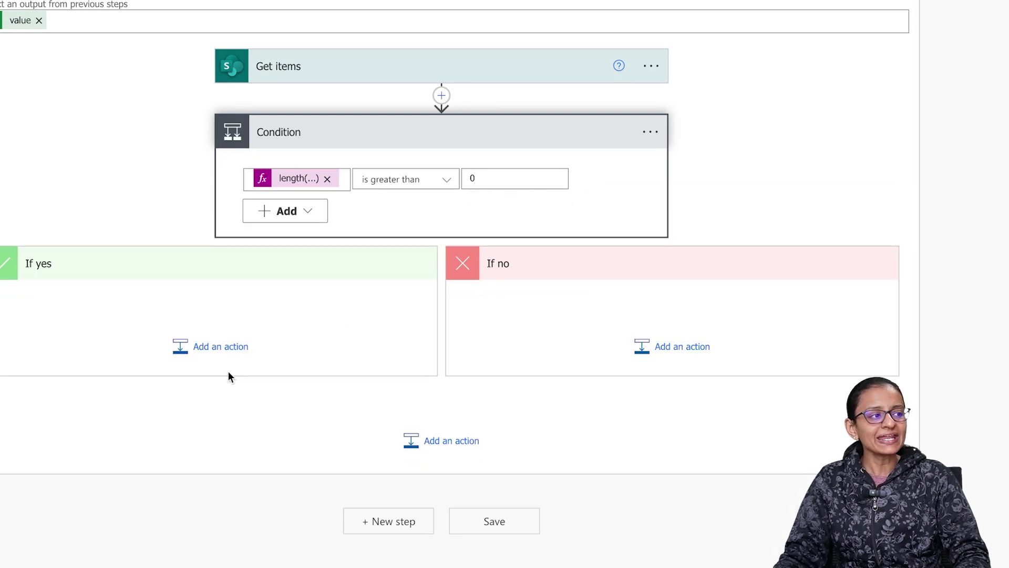
# - Add the SharePoint "Update item" action to the condition's If yes branch
pyautogui.click(222, 347)
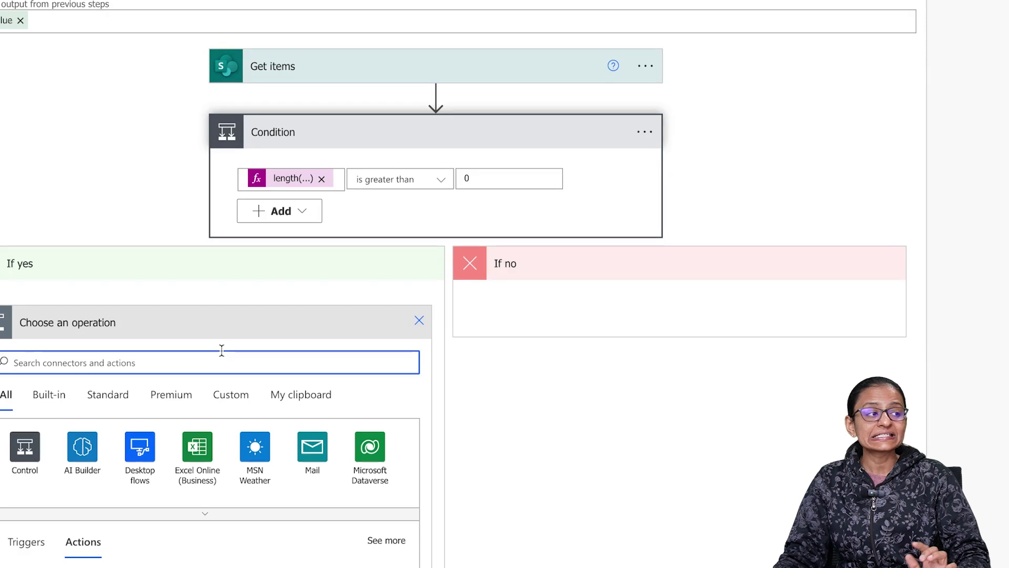
pyautogui.write('sharepo')
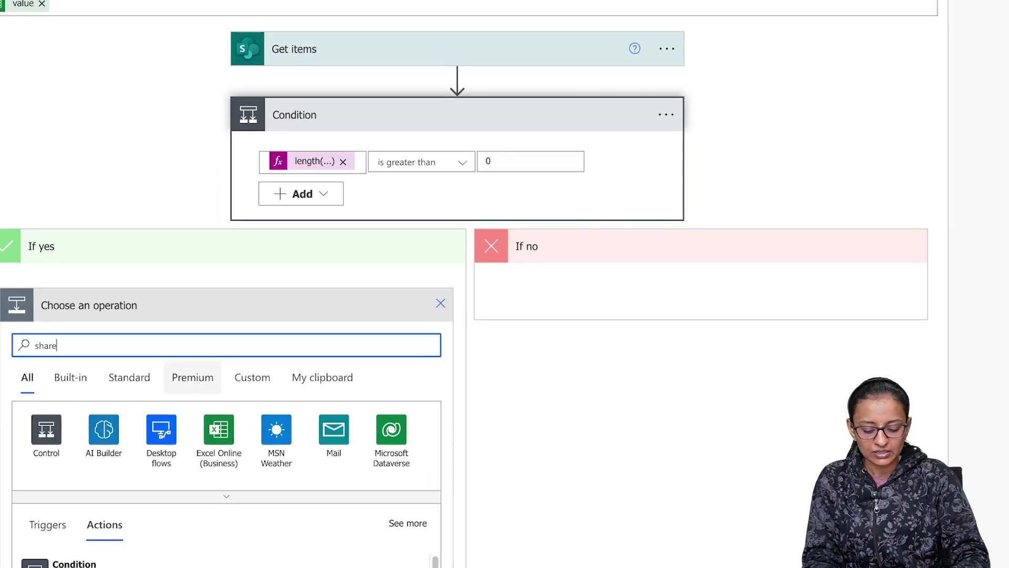
pyautogui.write('int')
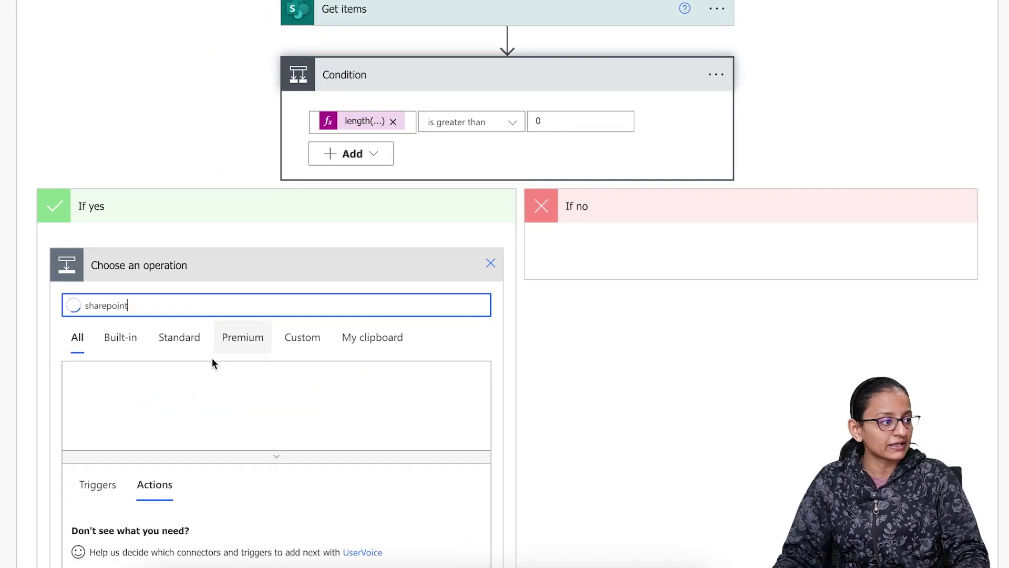
pyautogui.click(97, 406)
pyautogui.scroll(-1, 216, 426)
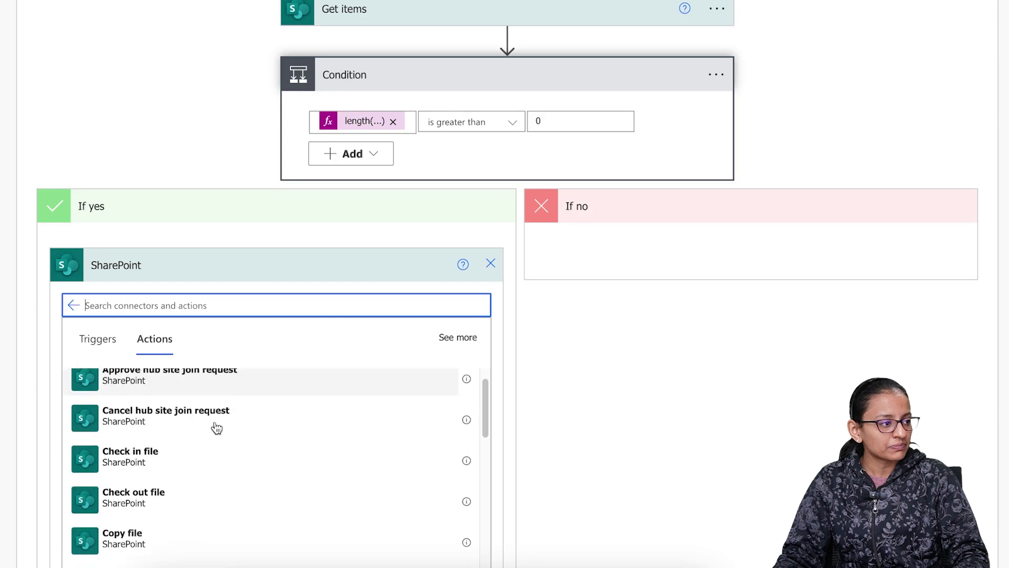
pyautogui.scroll(-2, 351, 460)
pyautogui.scroll(-5, 717, 399)
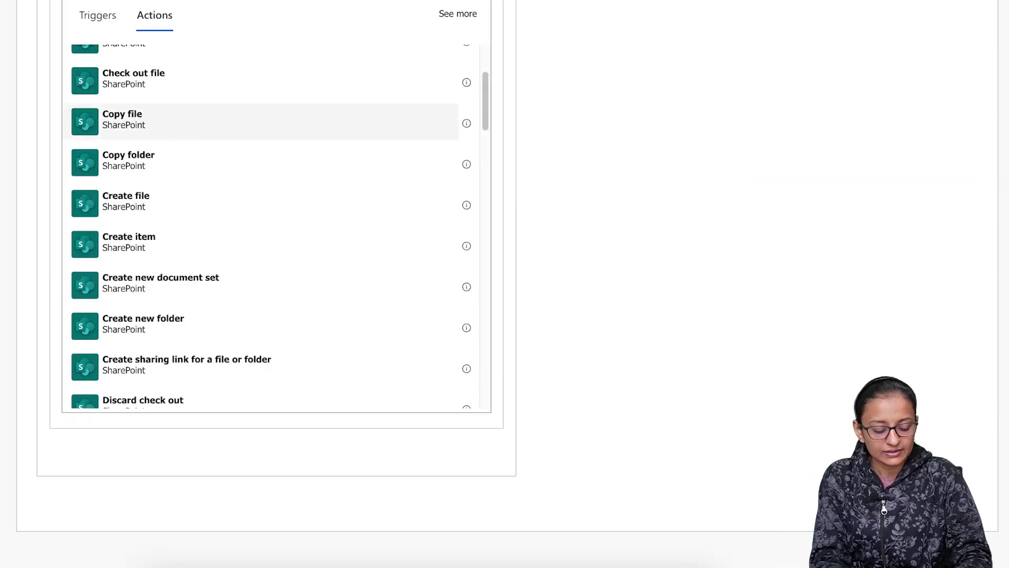
pyautogui.scroll(-10, 180, 138)
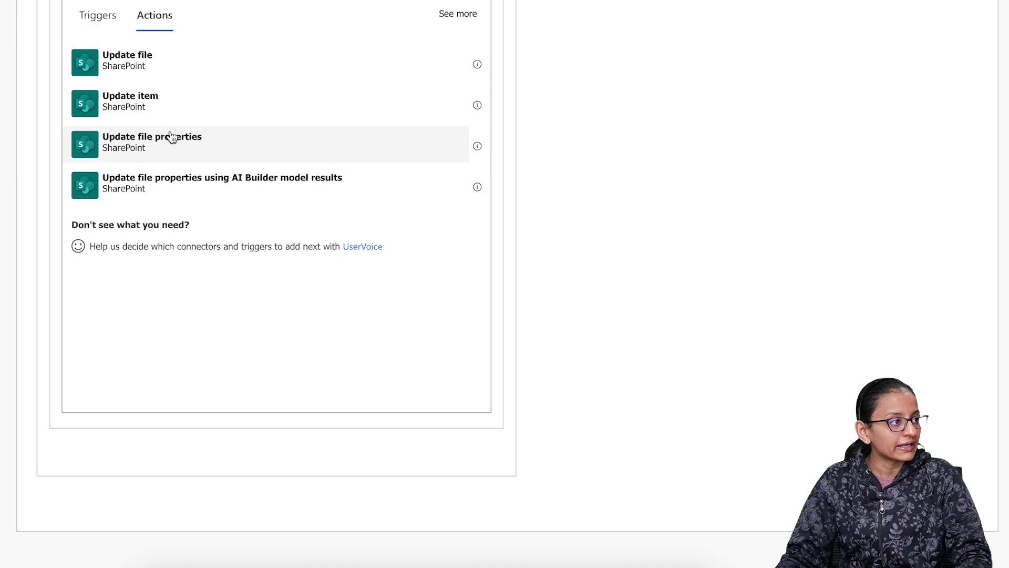
pyautogui.click(135, 111)
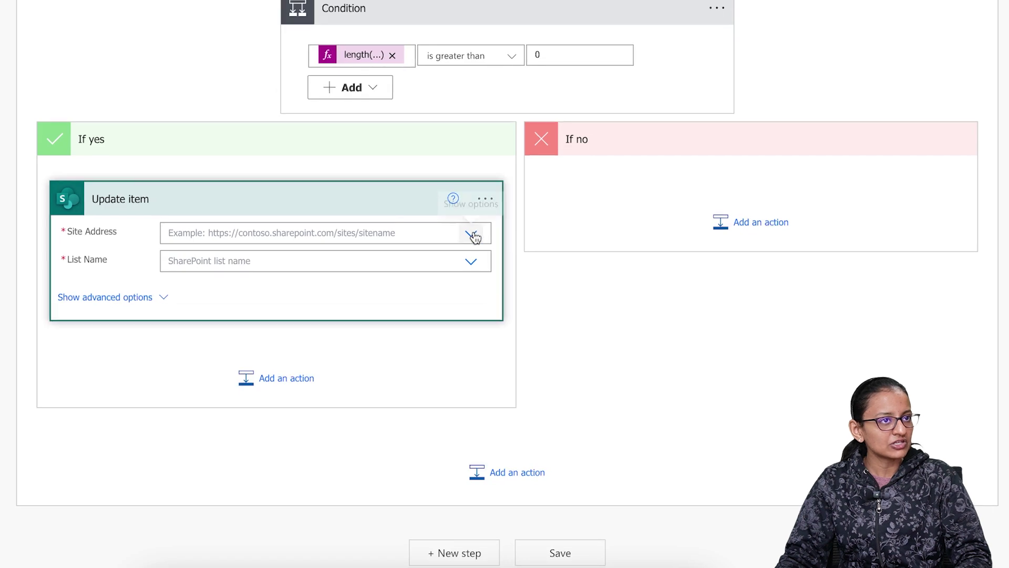
# - Set the Update item action's site to KnowHow (Personal) and its list to DemoEmployee, and show its advanced options
pyautogui.click(473, 235)
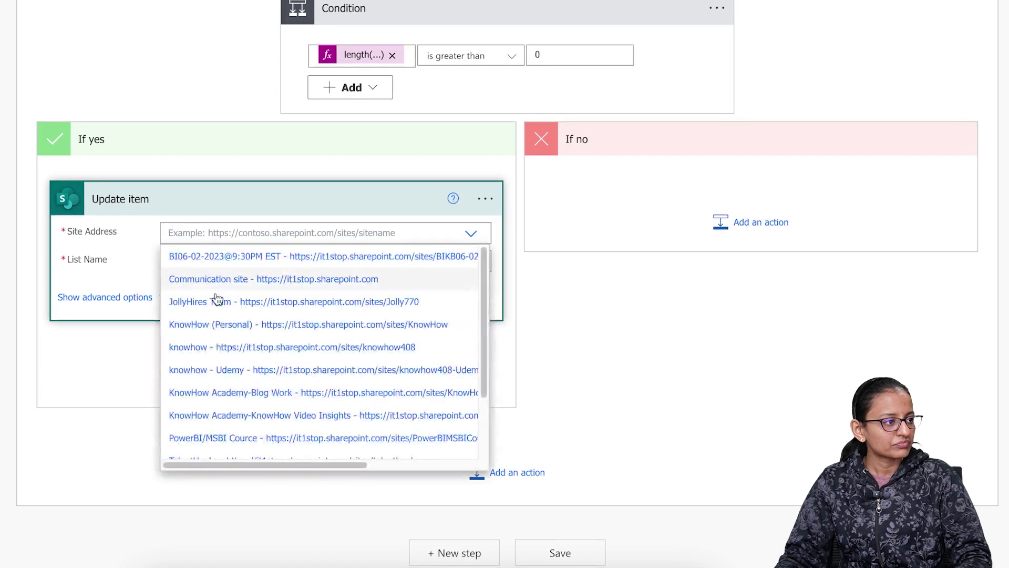
pyautogui.click(212, 326)
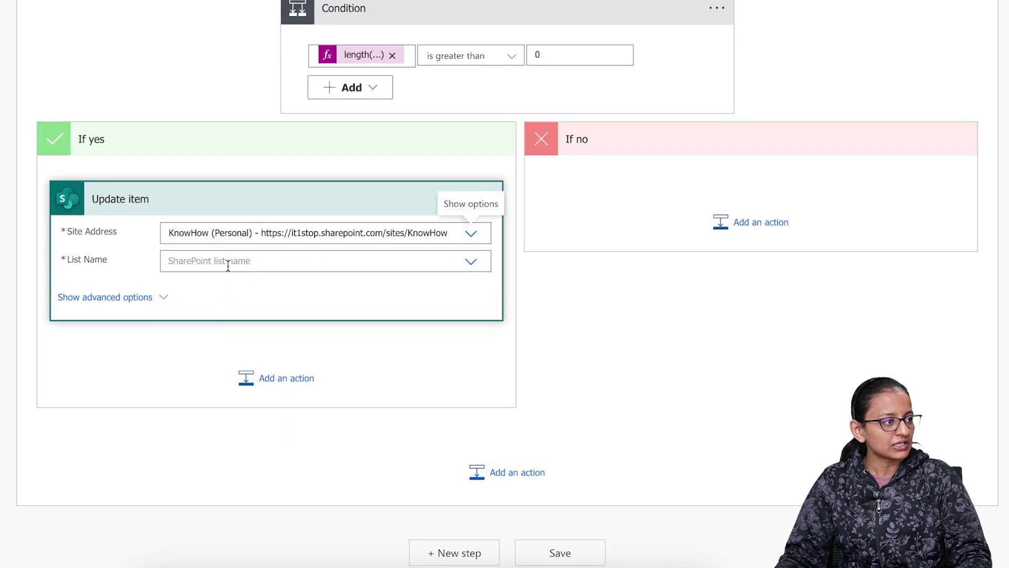
pyautogui.click(228, 263)
pyautogui.click(219, 293)
pyautogui.click(139, 296)
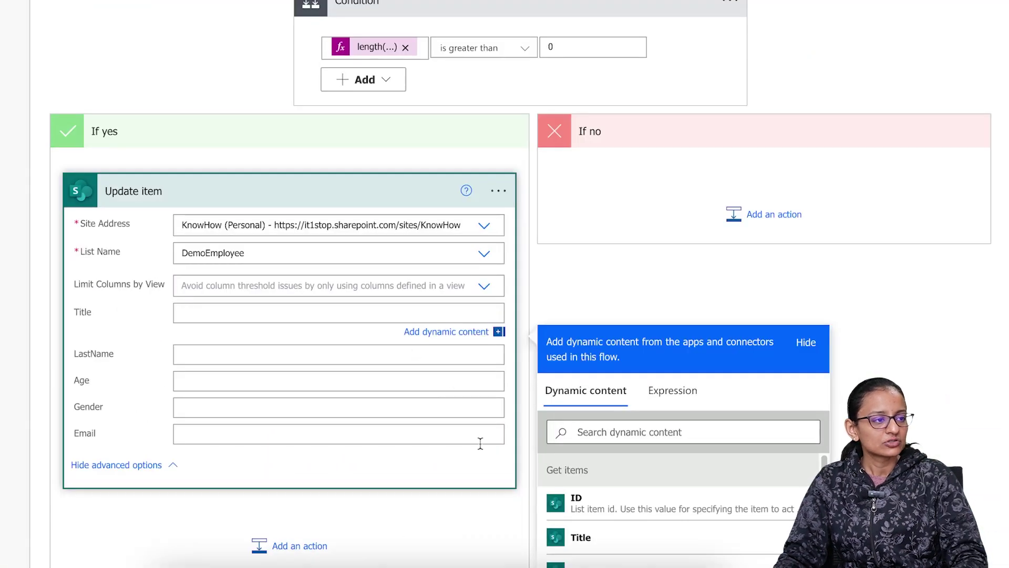
# - Map Update item's Title to the Excel FirstName column and its LastName to a single Excel LastName value
pyautogui.scroll(-15, 639, 451)
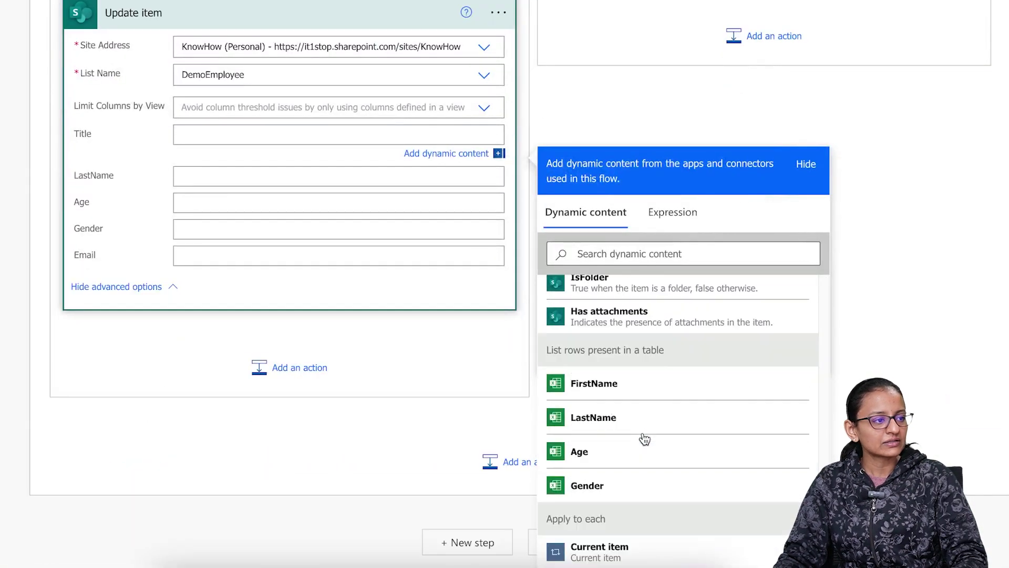
pyautogui.click(598, 389)
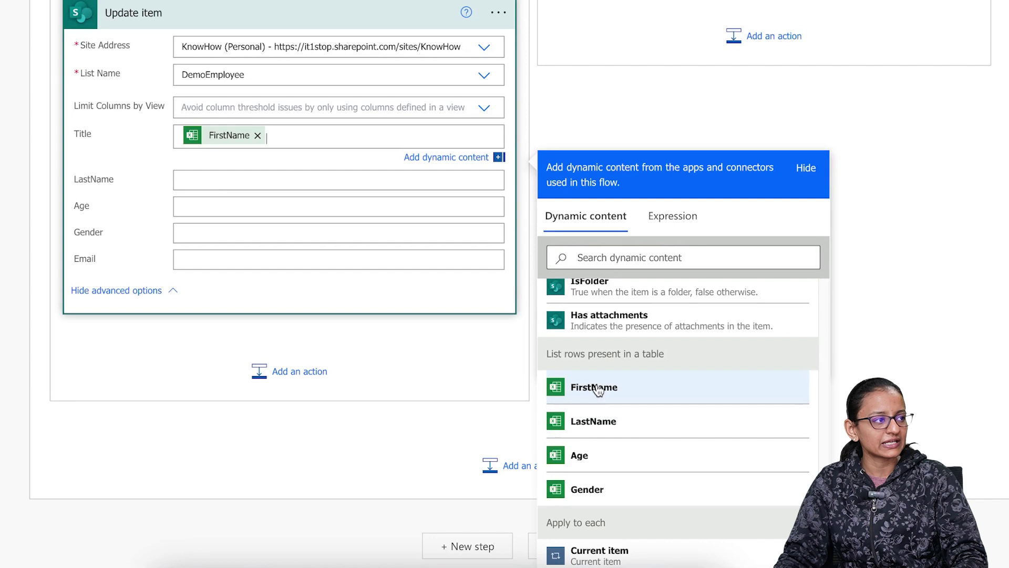
pyautogui.click(201, 178)
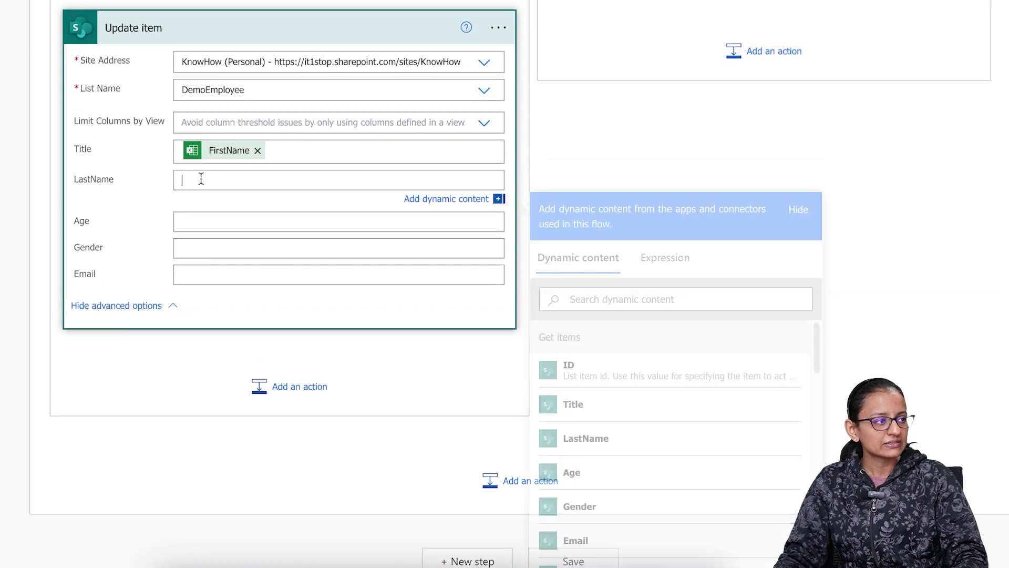
pyautogui.scroll(-10, 622, 460)
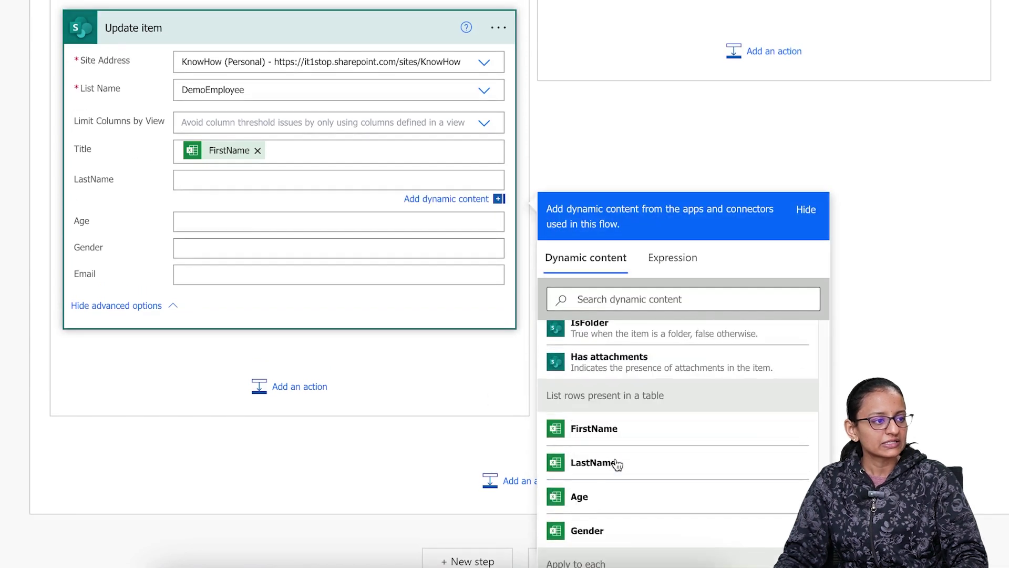
pyautogui.click(615, 464)
pyautogui.click(615, 464)
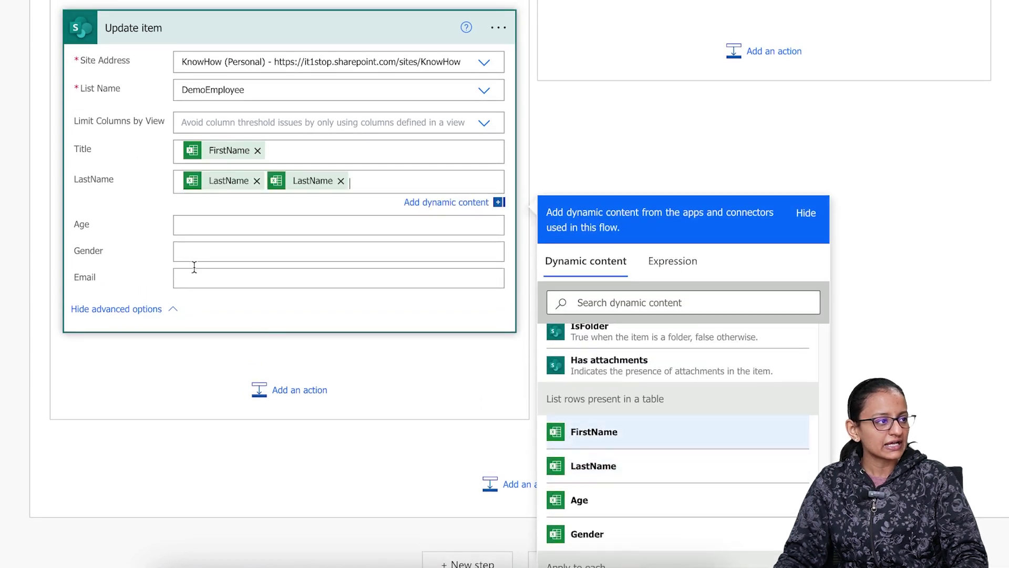
pyautogui.click(339, 181)
# - Map Update item's Age and Gender fields to the Age and Gender columns of the Excel table
pyautogui.click(216, 225)
pyautogui.scroll(-10, 643, 457)
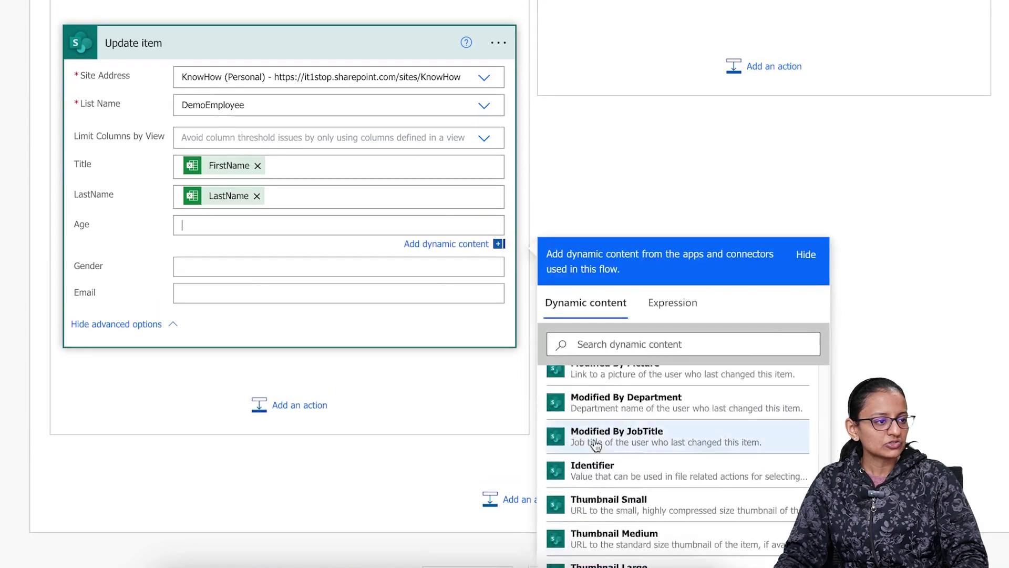
pyautogui.click(579, 541)
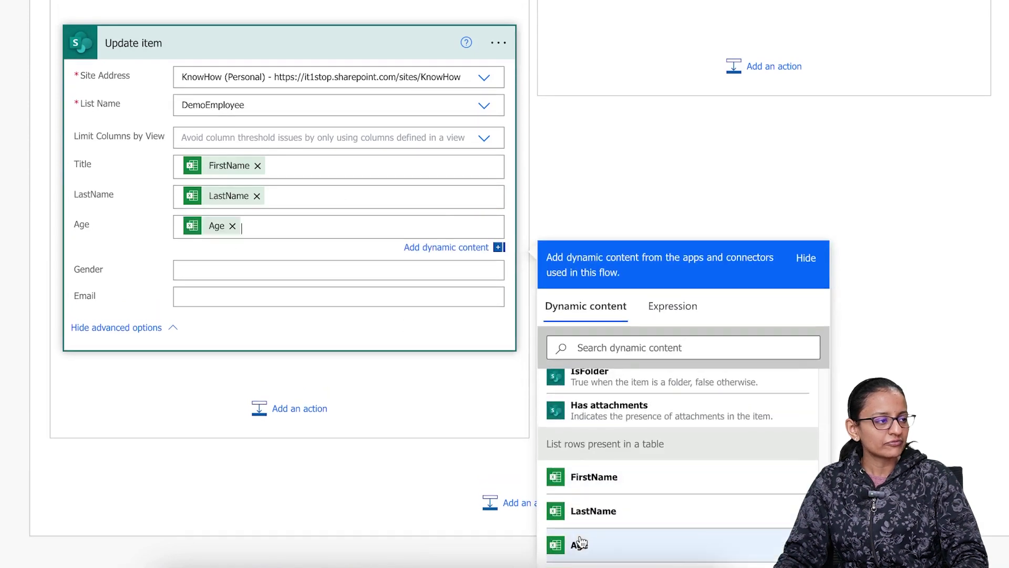
pyautogui.click(190, 269)
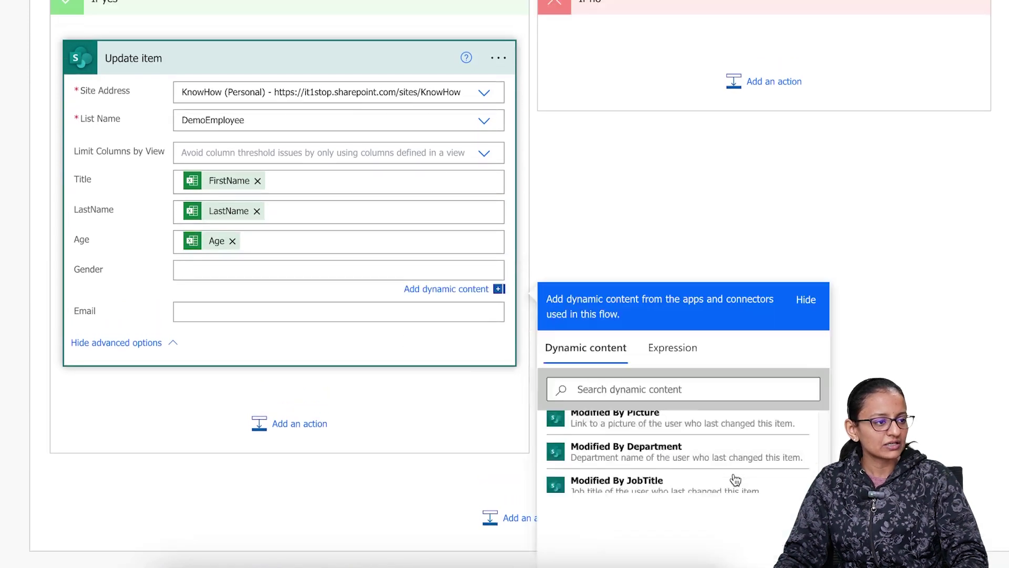
pyautogui.scroll(-3, 906, 360)
pyautogui.scroll(-5, 704, 435)
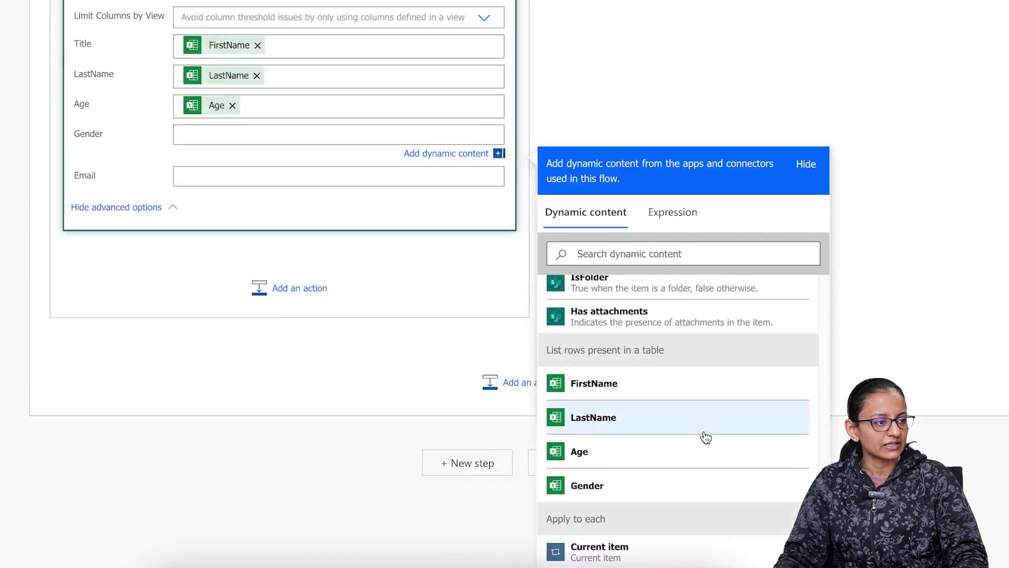
pyautogui.click(558, 495)
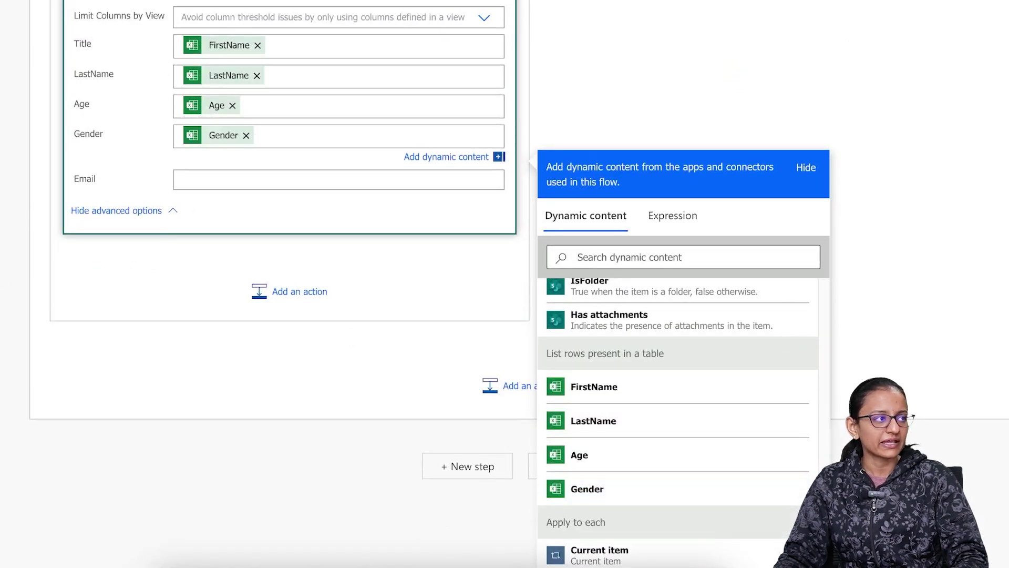
# - Find the SharePoint "Create item" action and add it to the condition's If no branch
pyautogui.scroll(5, 480, 19)
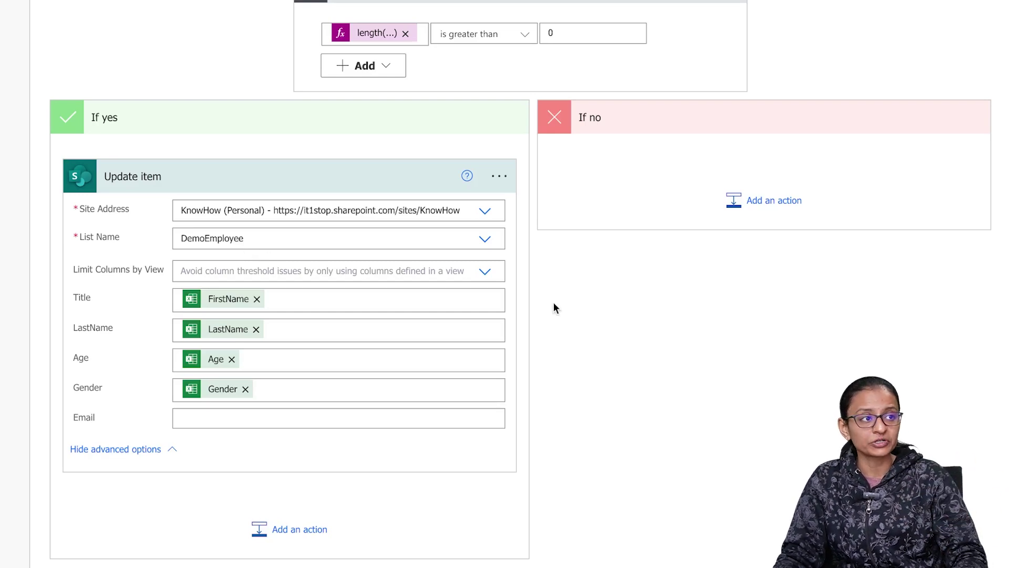
pyautogui.click(729, 212)
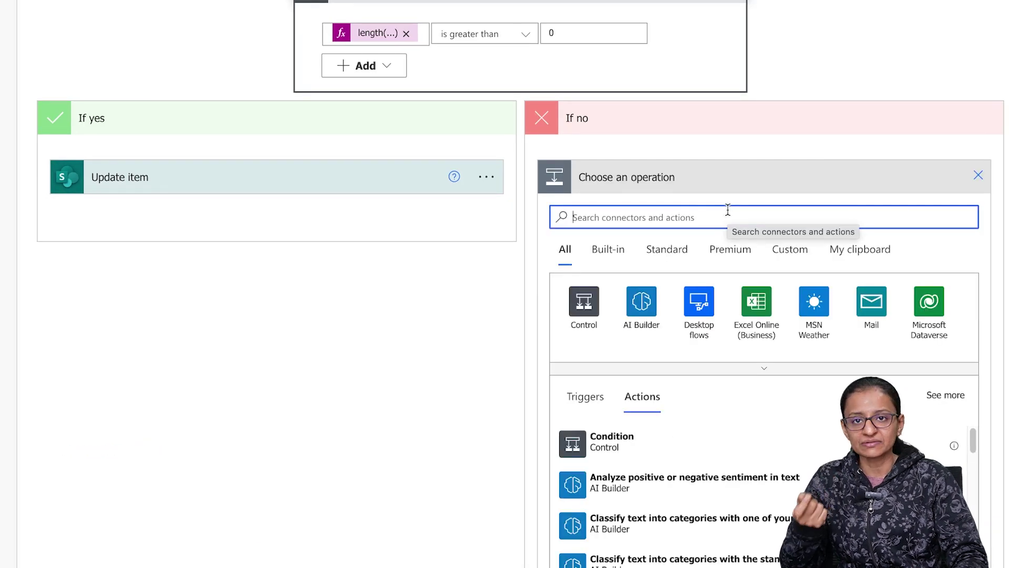
pyautogui.write('create ')
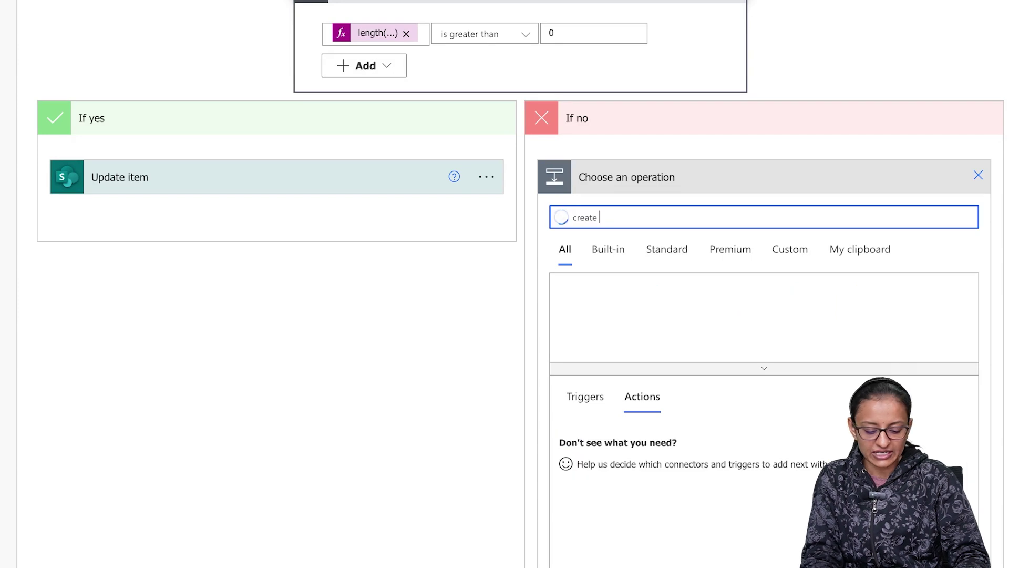
pyautogui.write('item')
pyautogui.click(624, 445)
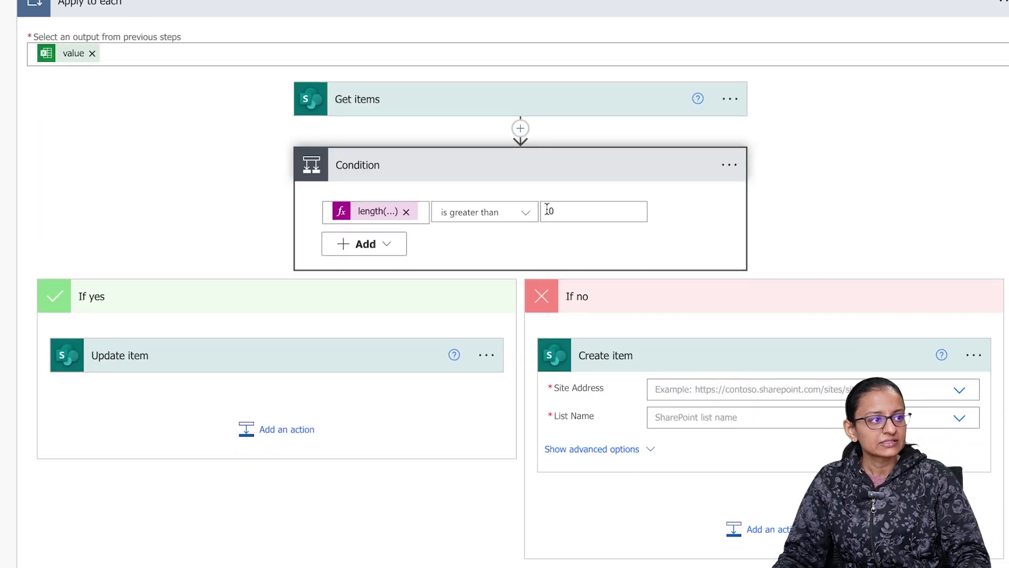
# - Set the Create item action's site to KnowHow (Personal) and its list to DemoEmployee, and show its advanced options
pyautogui.click(958, 389)
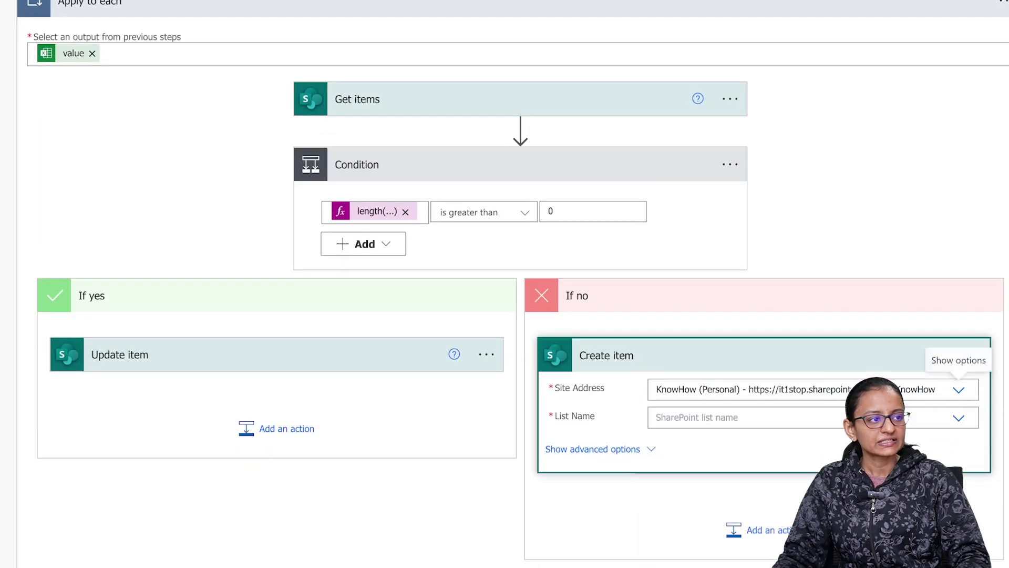
pyautogui.click(967, 423)
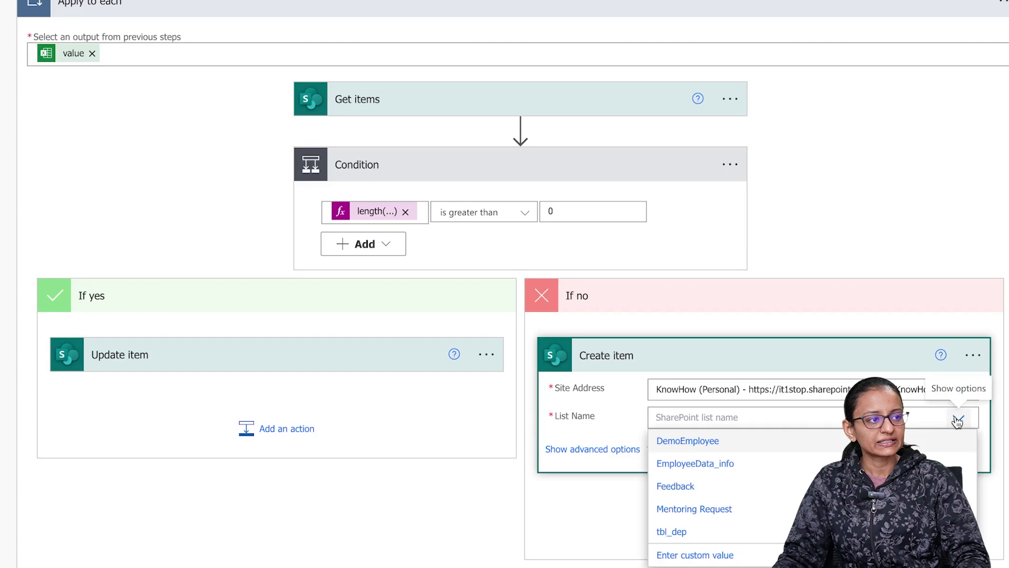
pyautogui.click(687, 441)
pyautogui.click(620, 449)
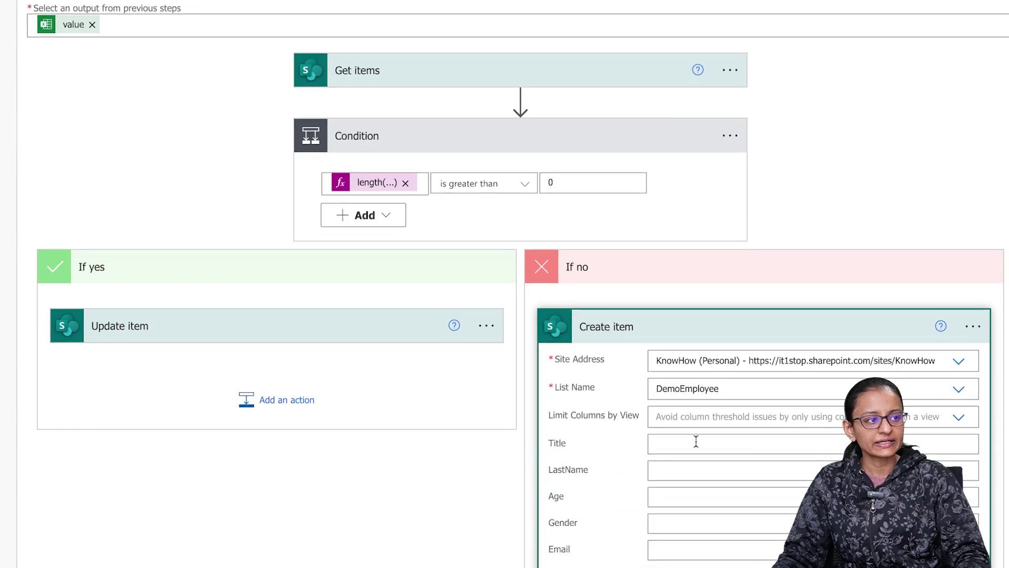
# - Map Create item's Title, LastName, Age and Gender to the Excel table's FirstName, LastName, Age and Gender columns
pyautogui.click(696, 441)
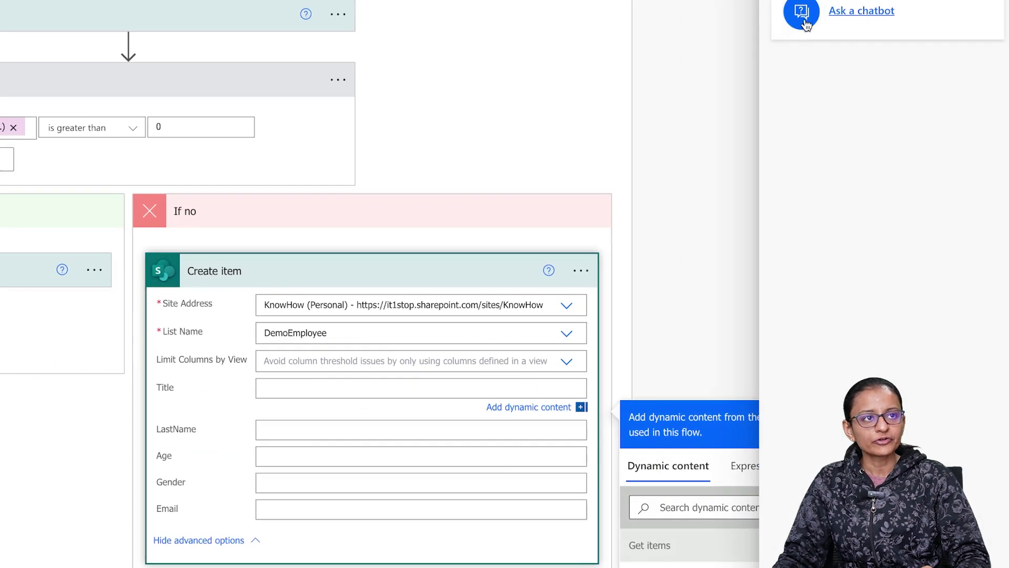
pyautogui.click(813, 274)
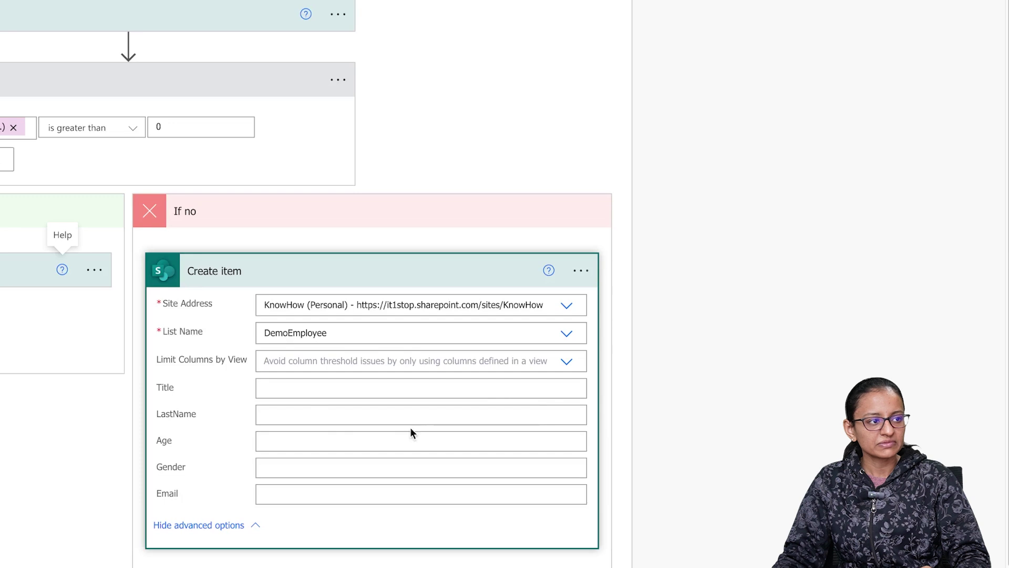
pyautogui.click(311, 389)
pyautogui.scroll(-10, 684, 473)
pyautogui.scroll(-2, 691, 502)
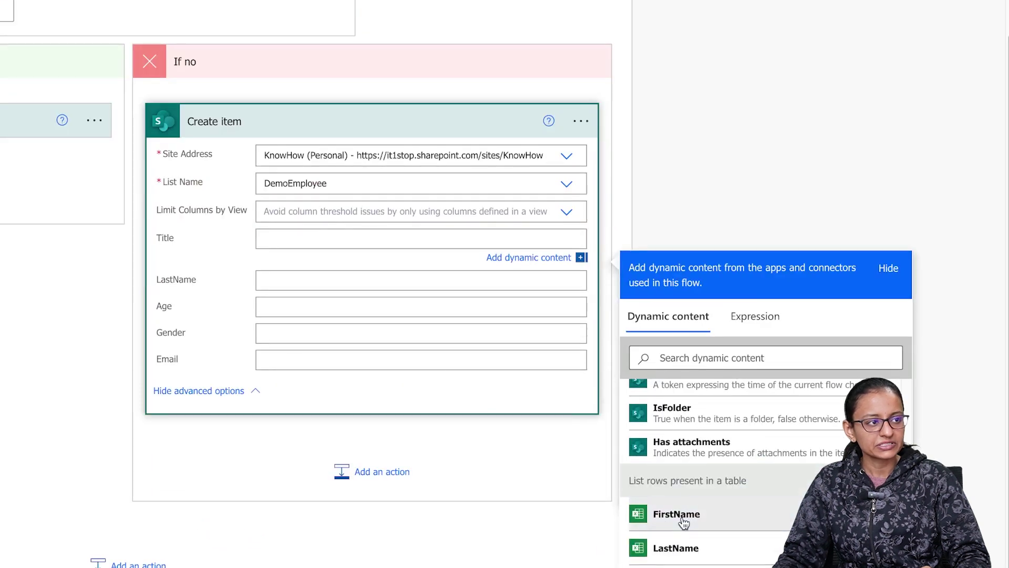
pyautogui.click(681, 517)
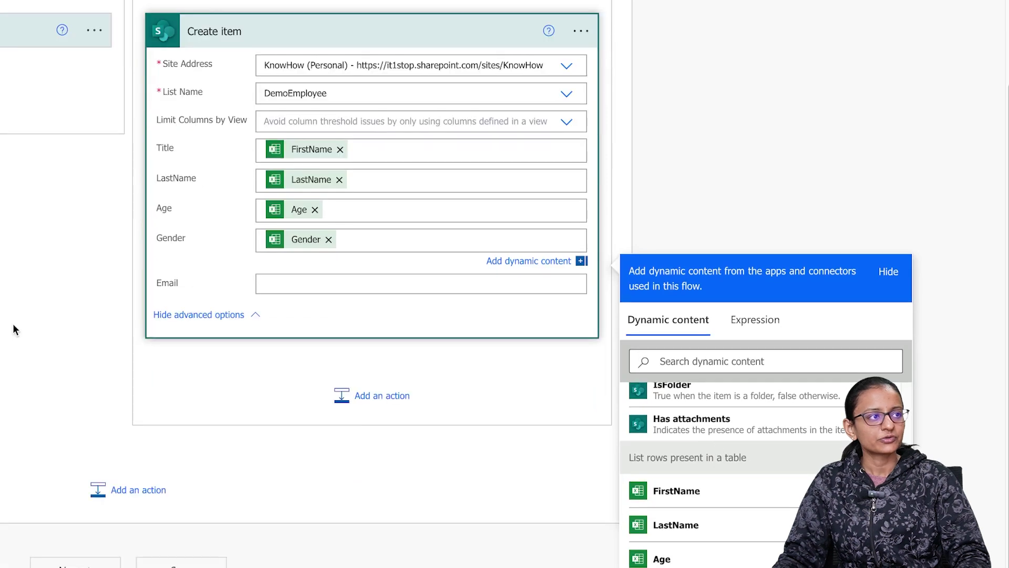
pyautogui.click(13, 325)
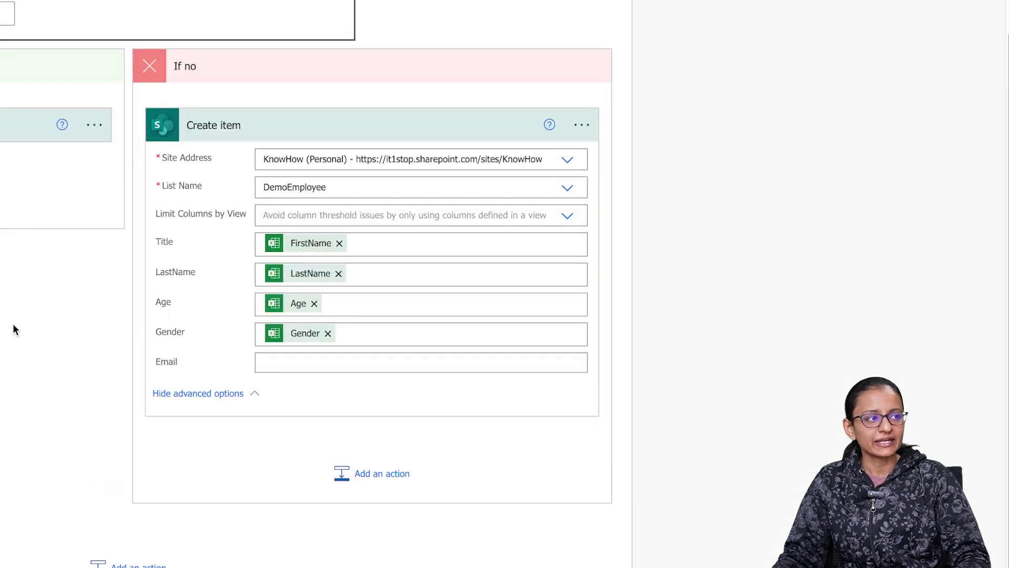
# - Save the flow and close the flow checker
pyautogui.scroll(2, 368, 263)
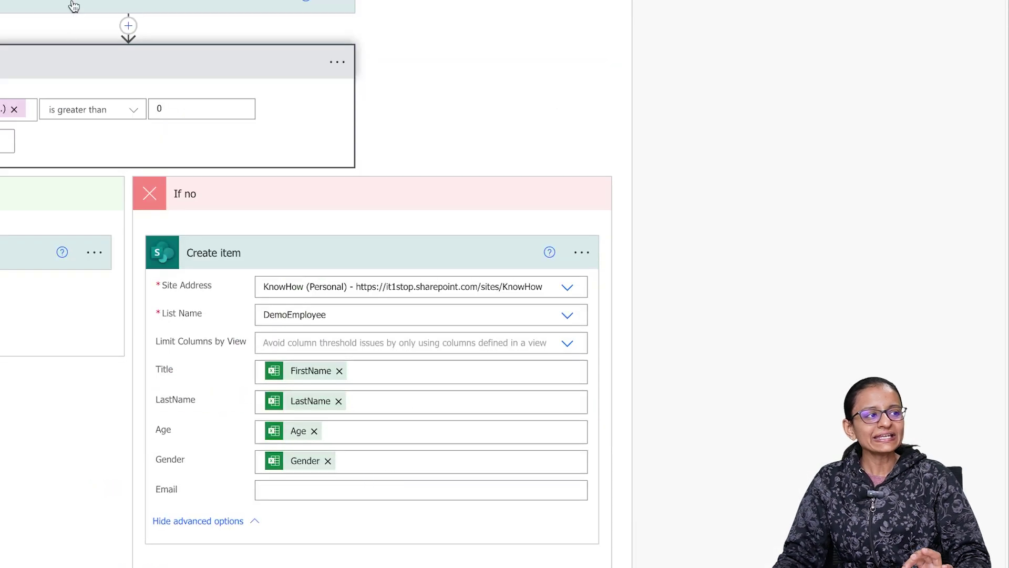
pyautogui.hscroll(-3, 327, 187)
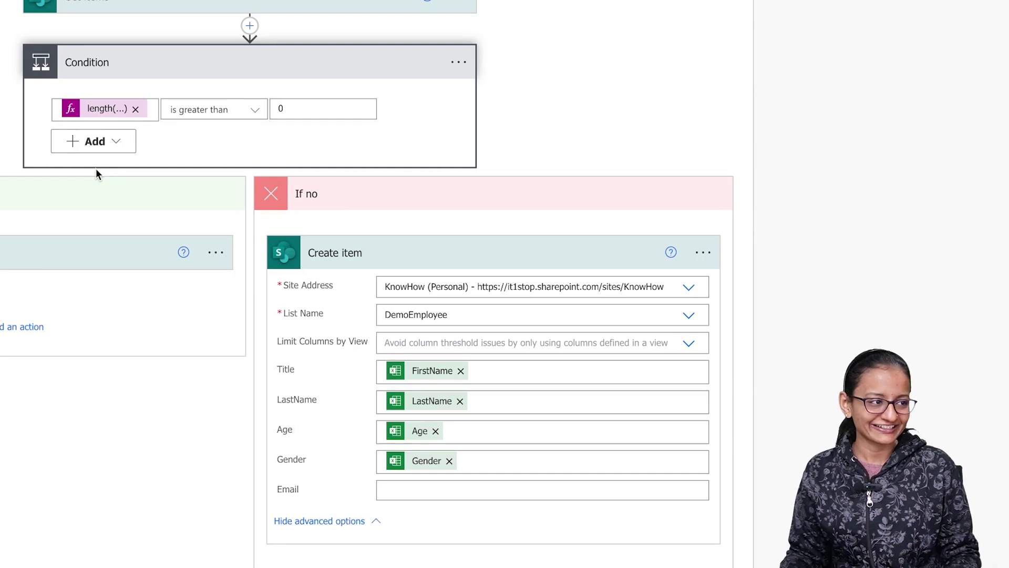
pyautogui.scroll(4, 248, 99)
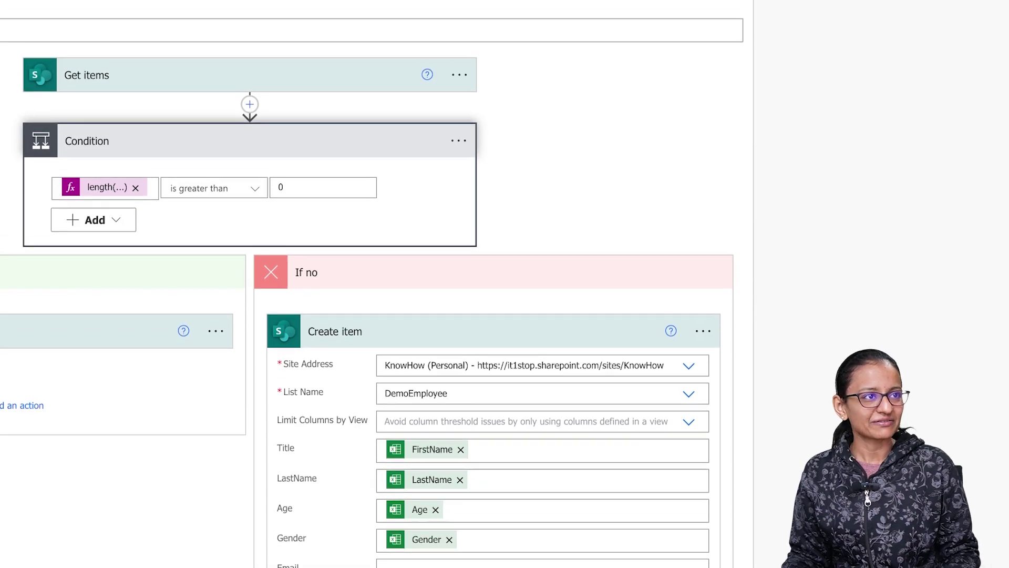
pyautogui.click(836, 21)
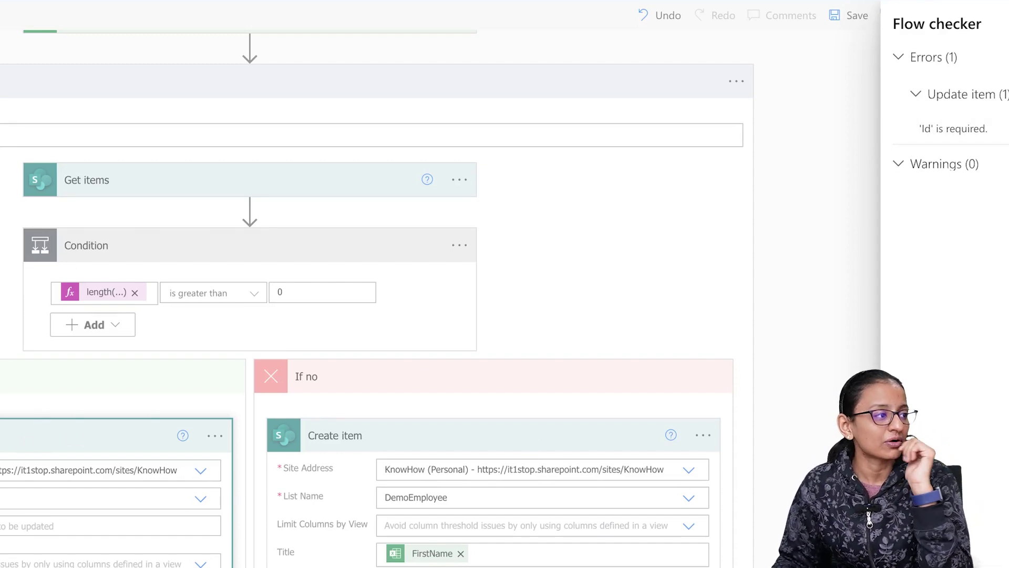
pyautogui.click(676, 135)
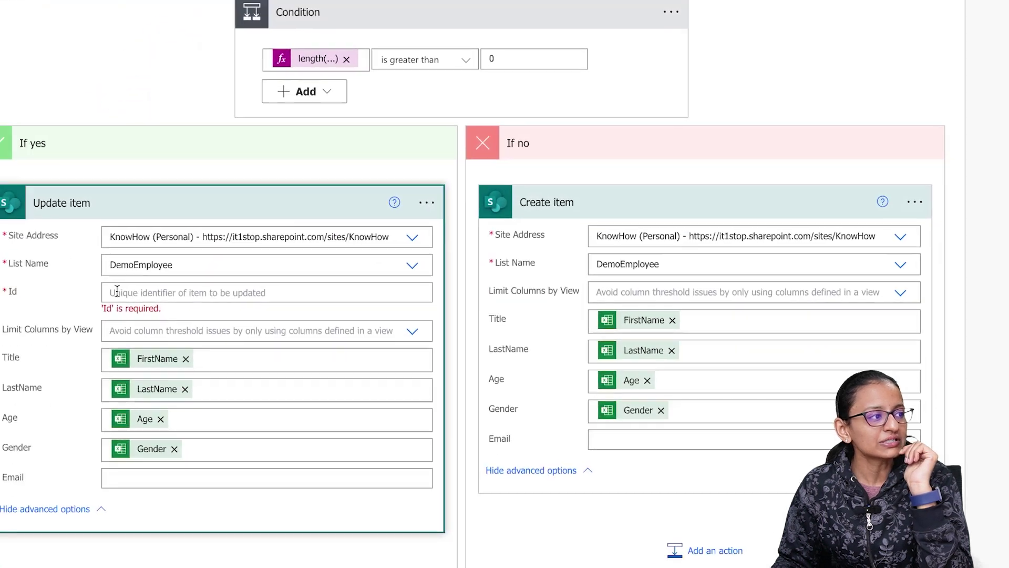
# - Set Update item's required Id field to the ID value from Get items
pyautogui.click(117, 292)
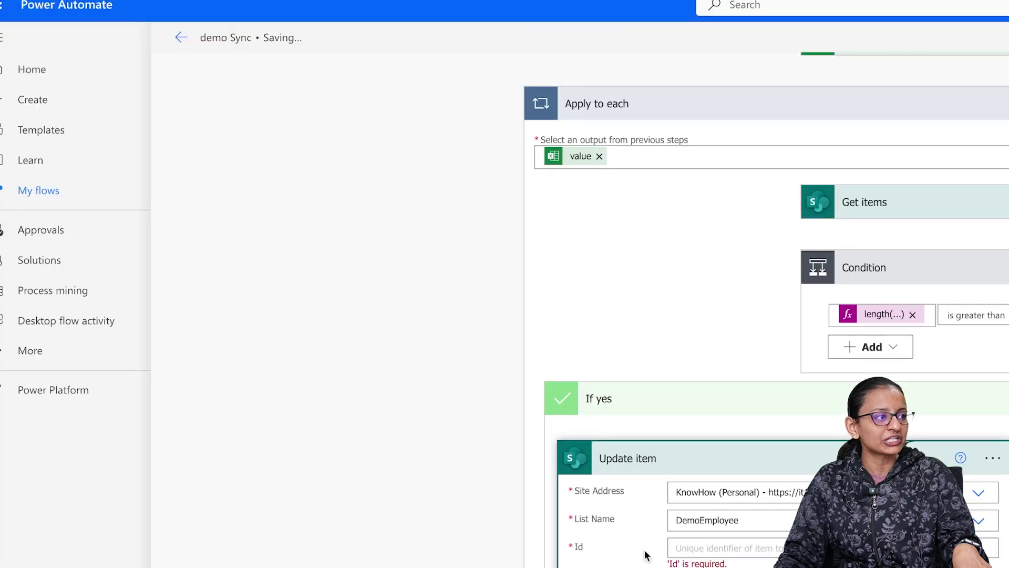
pyautogui.click(692, 554)
pyautogui.scroll(-1, 660, 440)
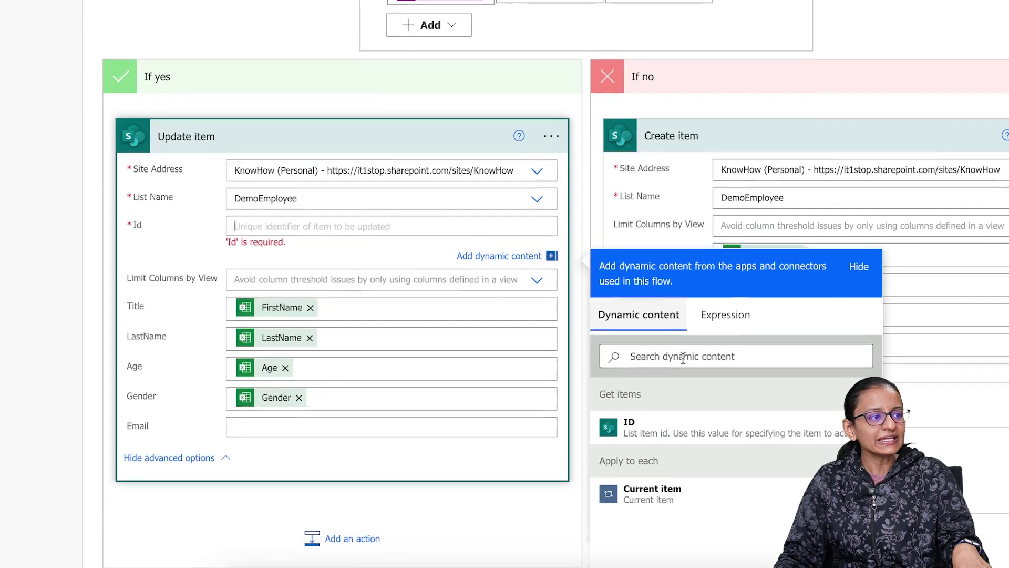
pyautogui.click(644, 424)
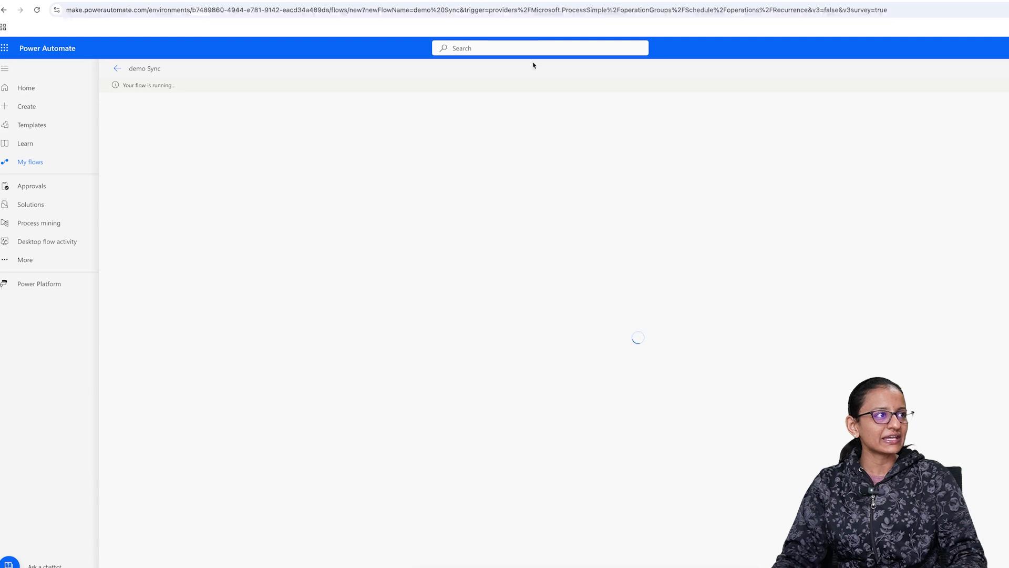
# - Check the demo Sync flow's run result, then open the DemoEmployee list in Microsoft Lists and refresh it to check the synced items
pyautogui.hotkey('ctrl', 'Tab')
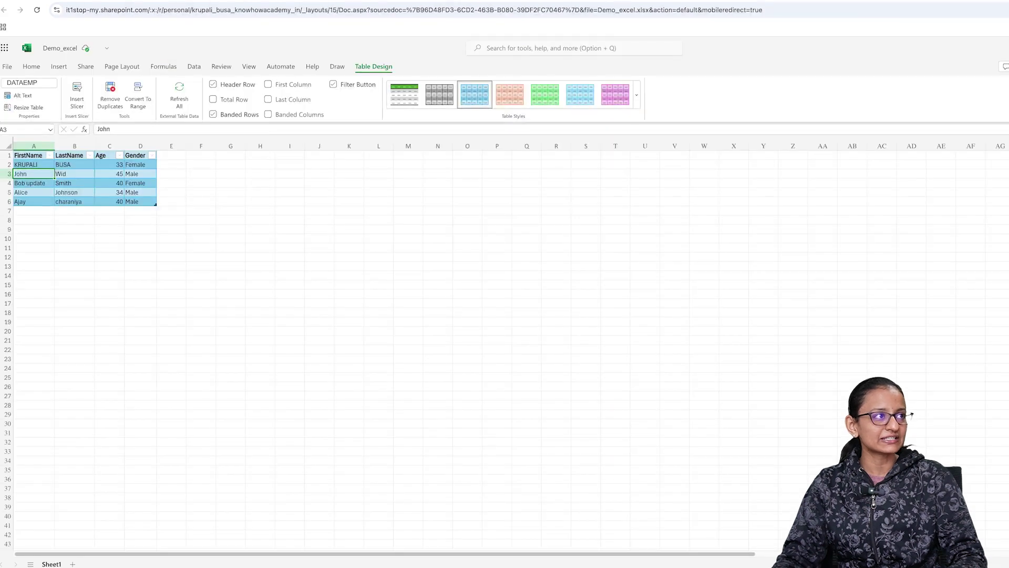
pyautogui.hotkey('ctrl', 'Tab')
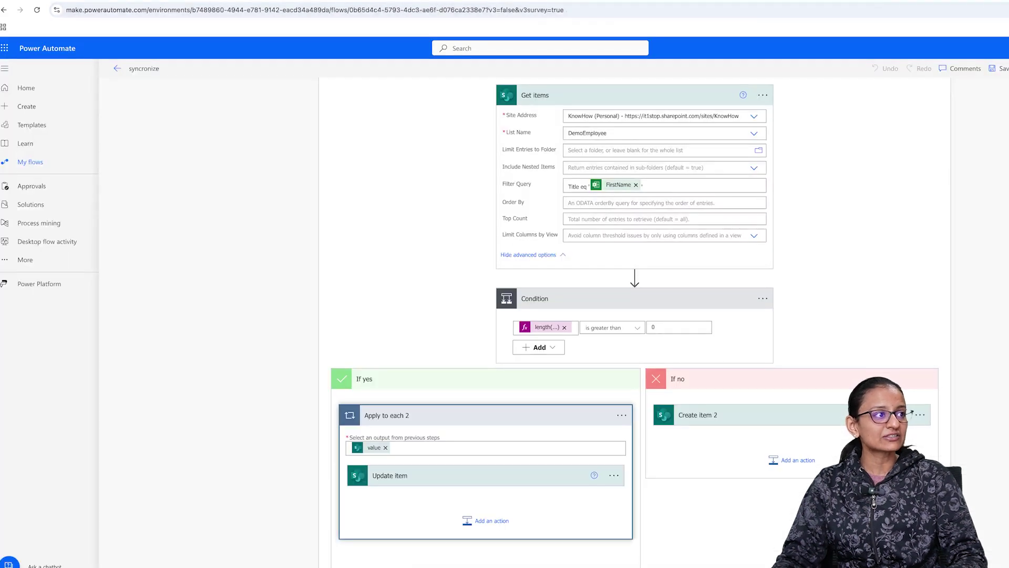
pyautogui.hotkey('ctrl', 'Tab')
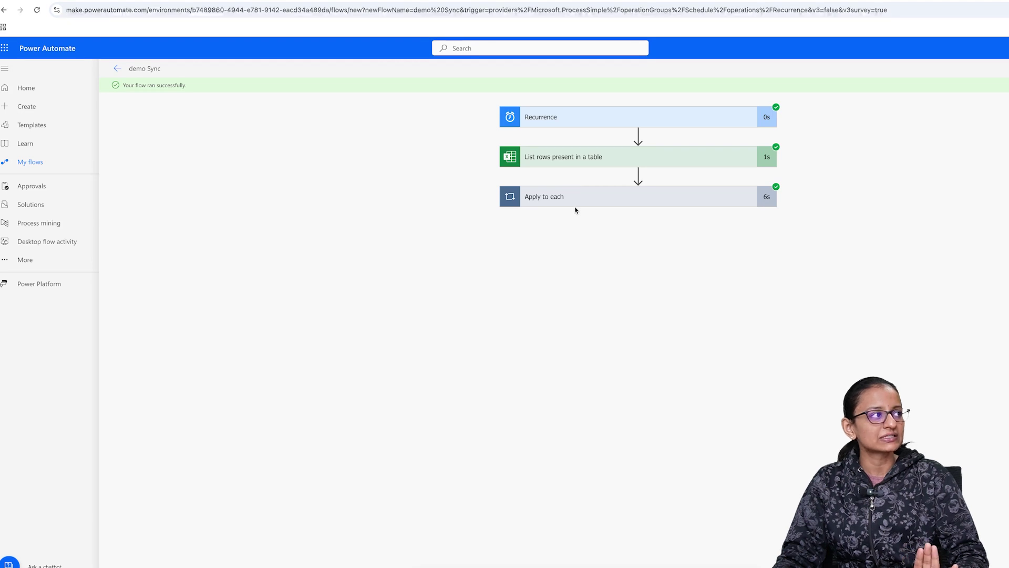
pyautogui.hotkey('ctrl', 'Tab')
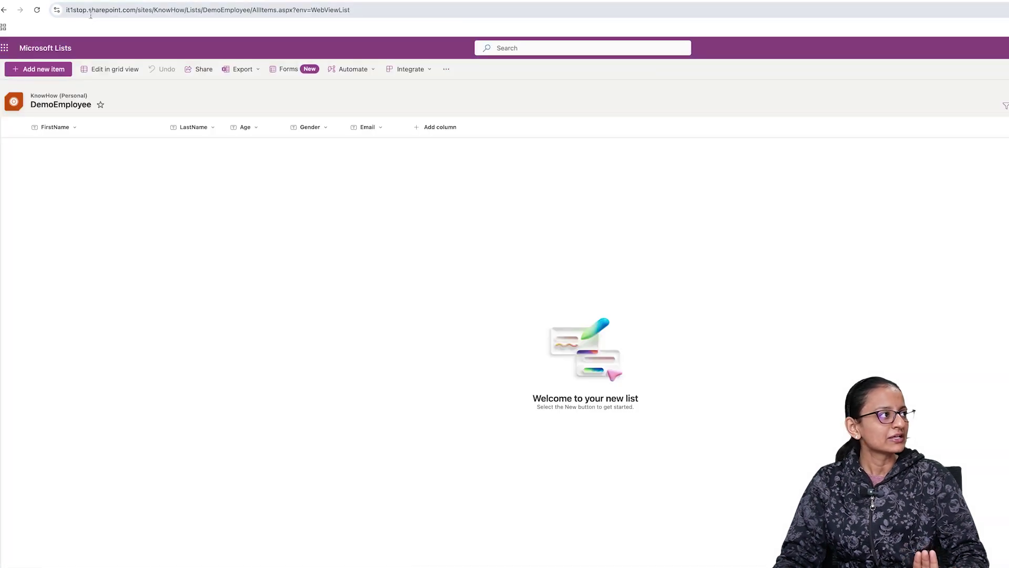
pyautogui.click(37, 10)
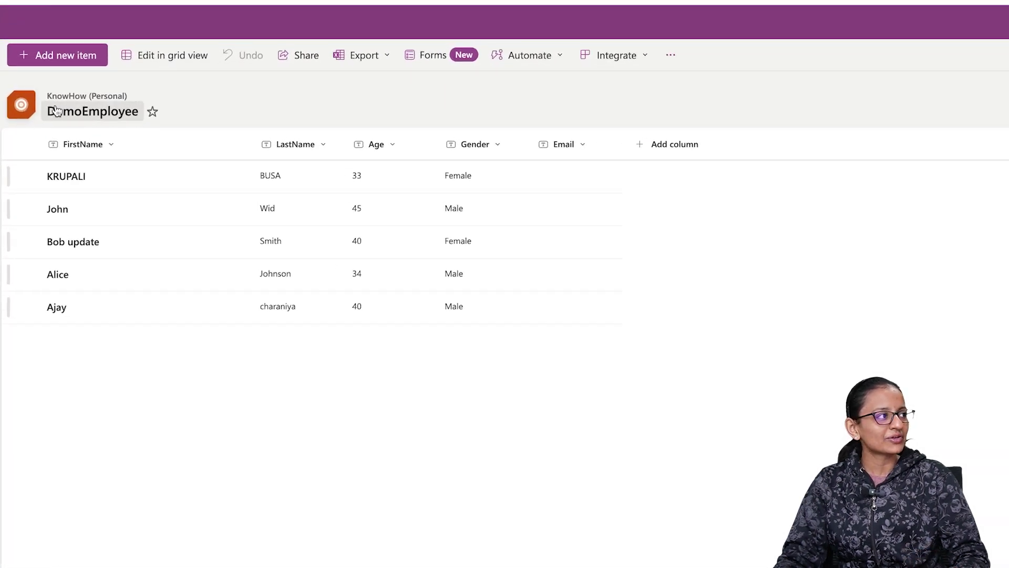
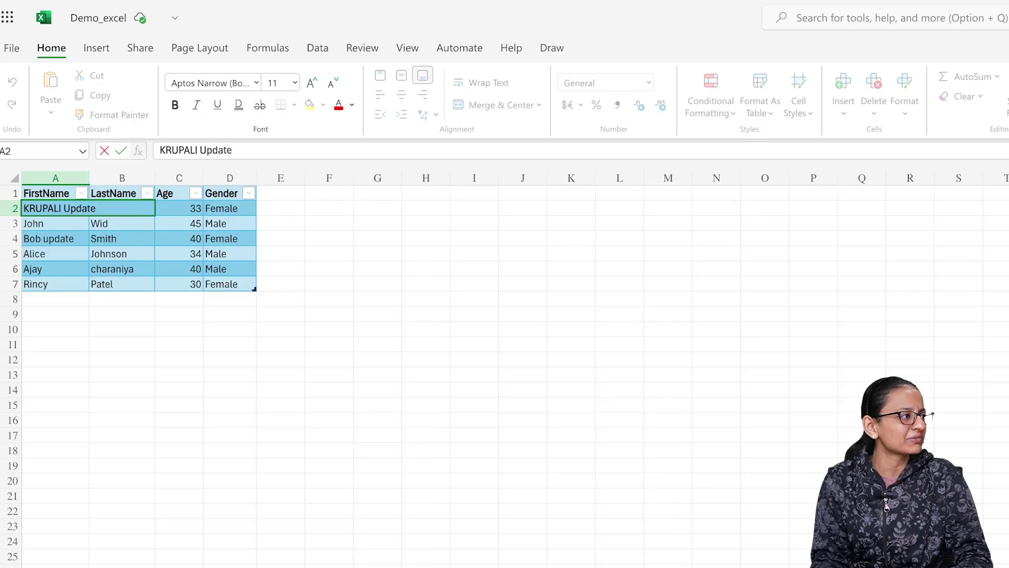
# - In the Demo_excel table, commit the FirstName in cell A2 with "Update" appended and set the Age in cell C3 to 56
pyautogui.press('Return')
pyautogui.click(122, 224)
pyautogui.click(178, 224)
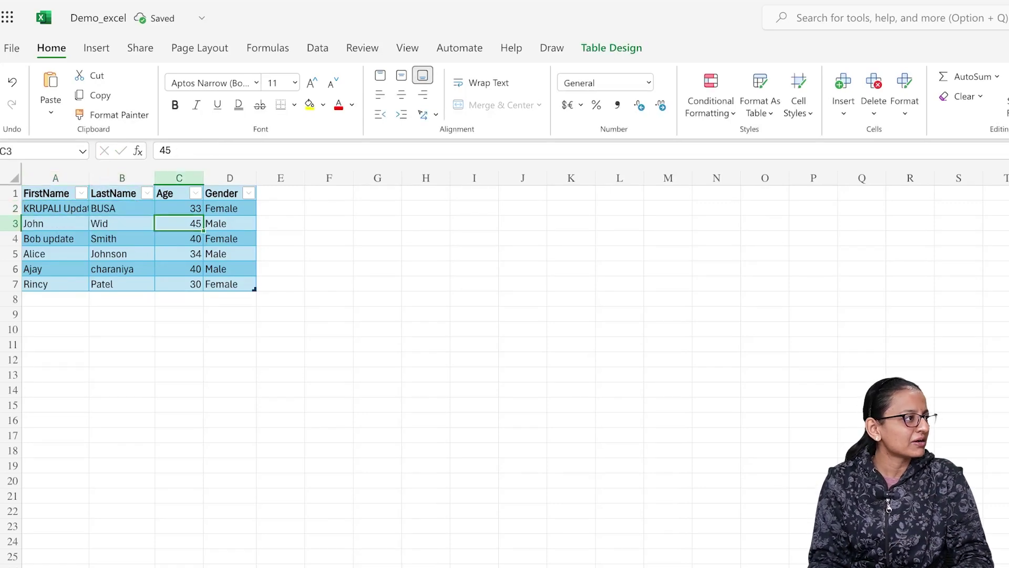
pyautogui.write('56')
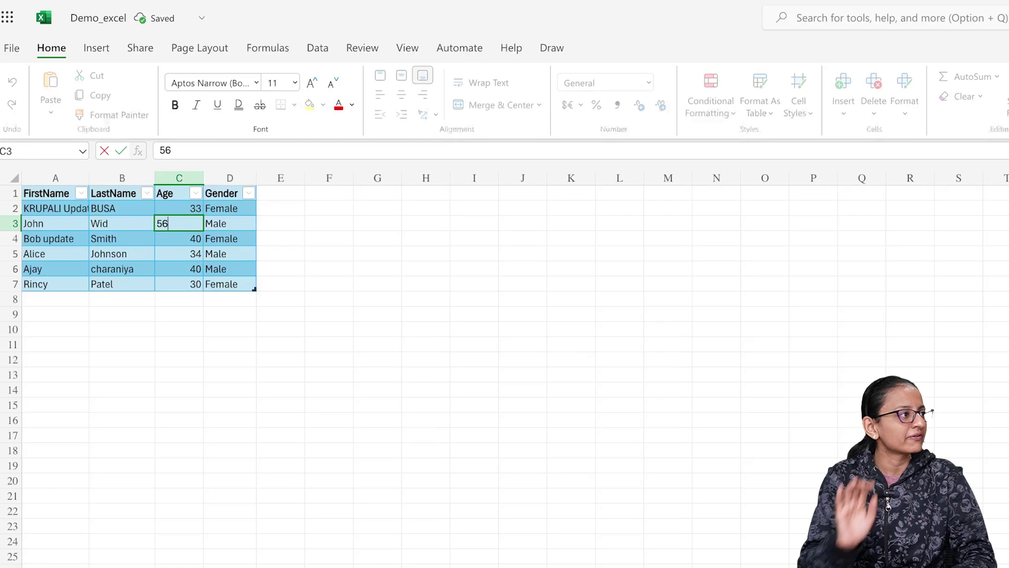
pyautogui.press('Return')
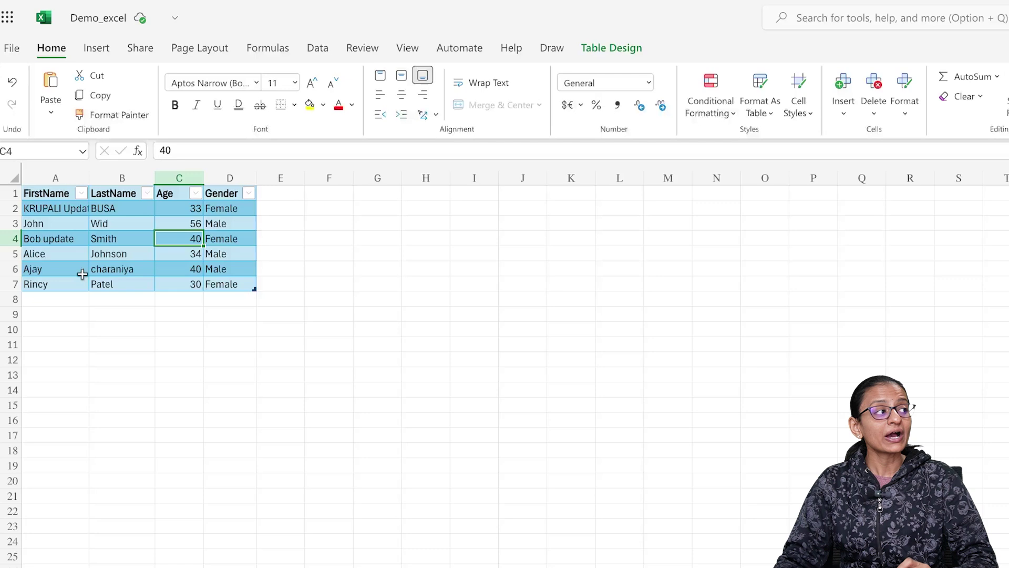
# - Review the table's added row 7 and the edited cells A2 and C3
pyautogui.moveTo(56, 286); pyautogui.dragTo(184, 285)
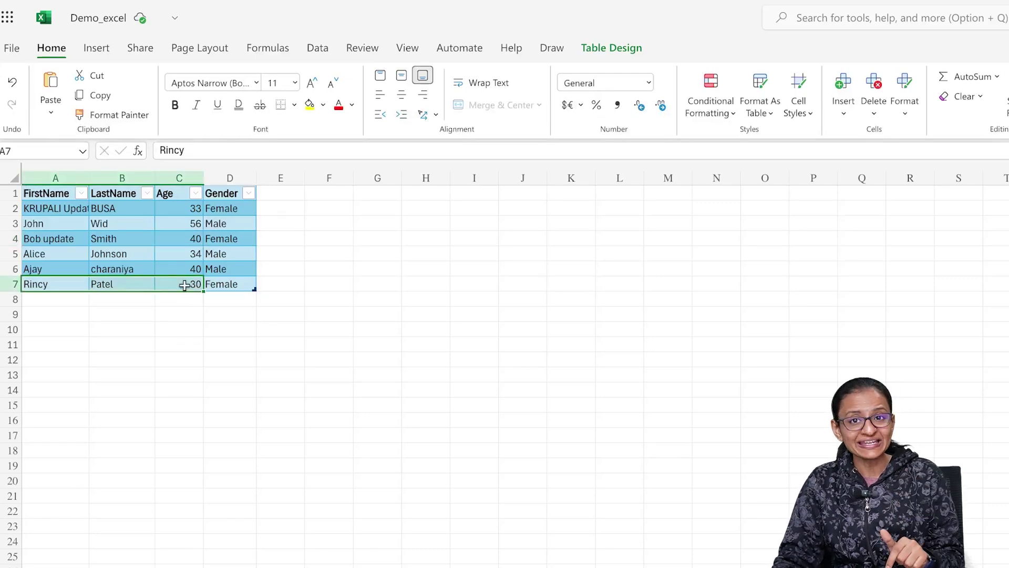
pyautogui.doubleClick(52, 207)
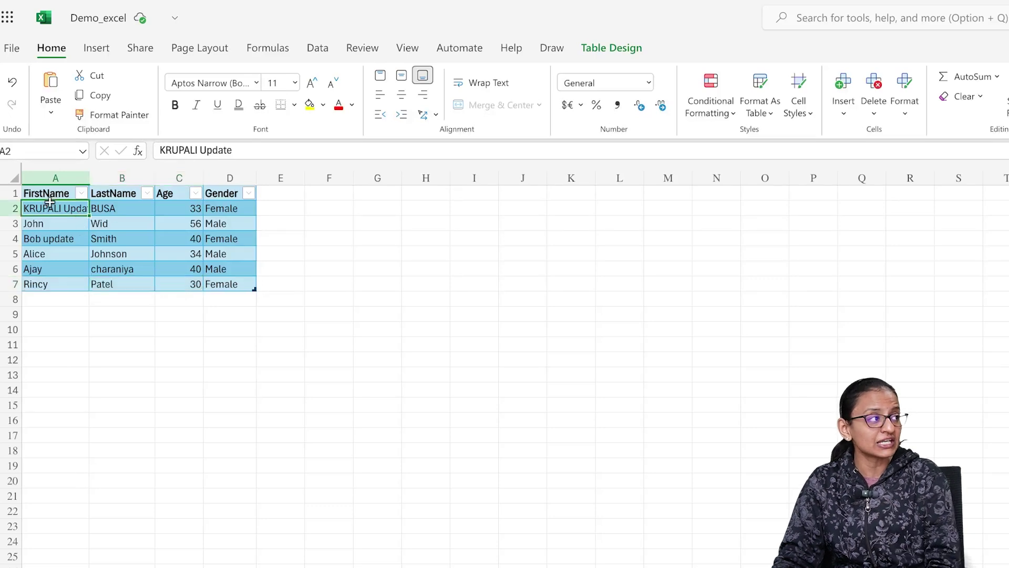
pyautogui.click(182, 221)
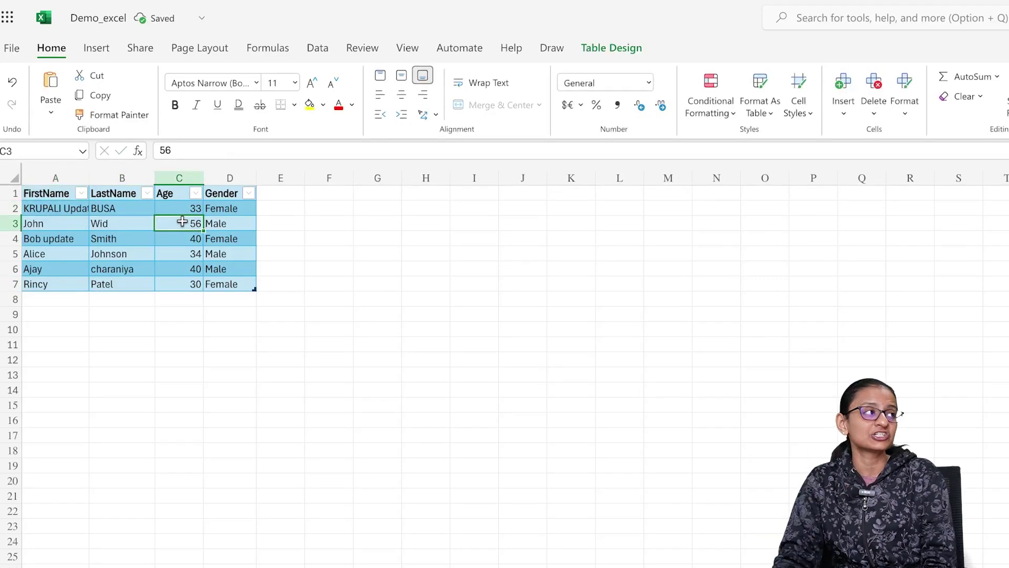
# - Compare the DemoEmployee list in Microsoft Lists with the Demo_excel table and refresh the list to check for synced changes
pyautogui.click(173, 4)
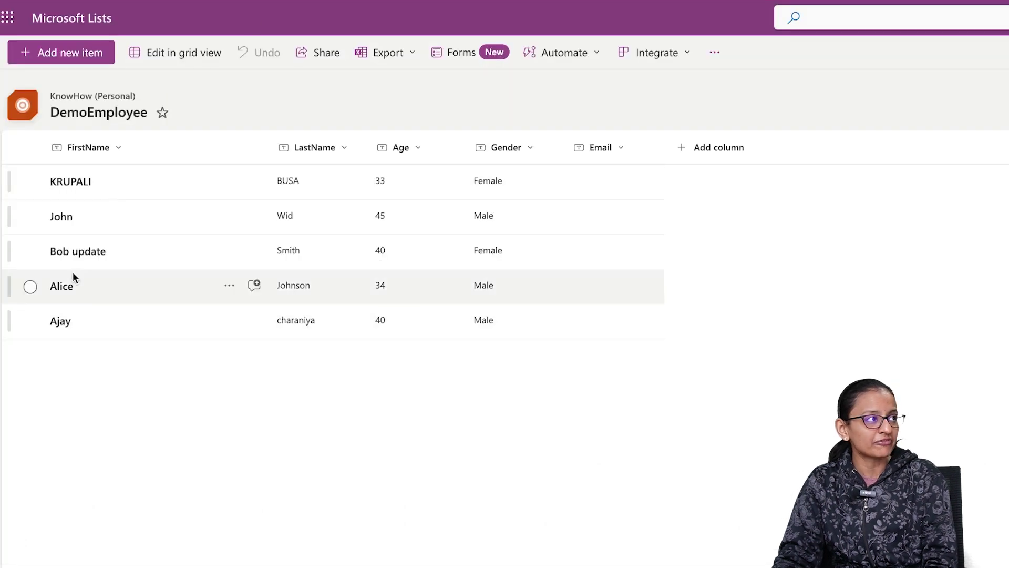
pyautogui.hotkey('ctrl', 'Tab')
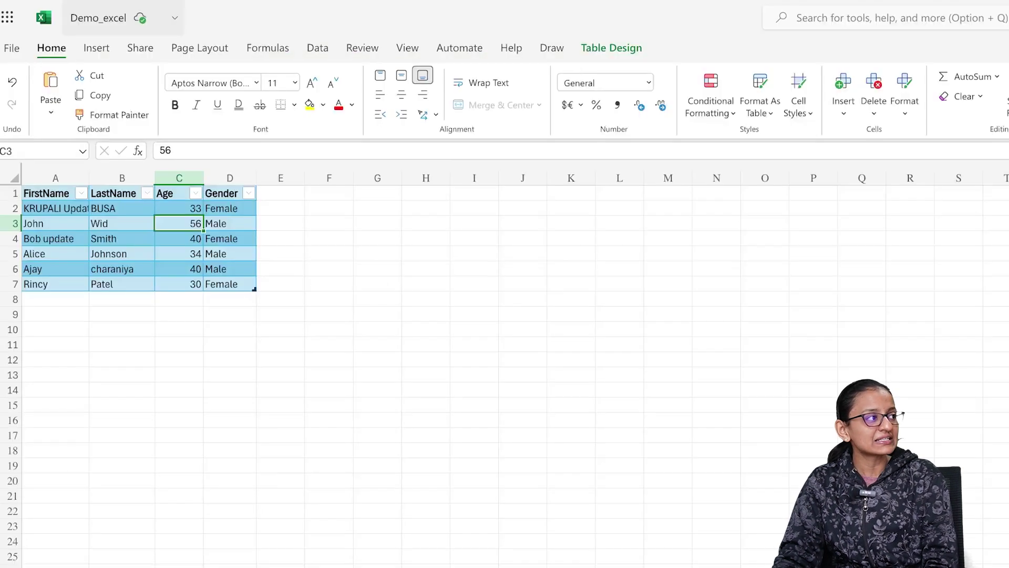
pyautogui.hotkey('ctrl', 'Tab')
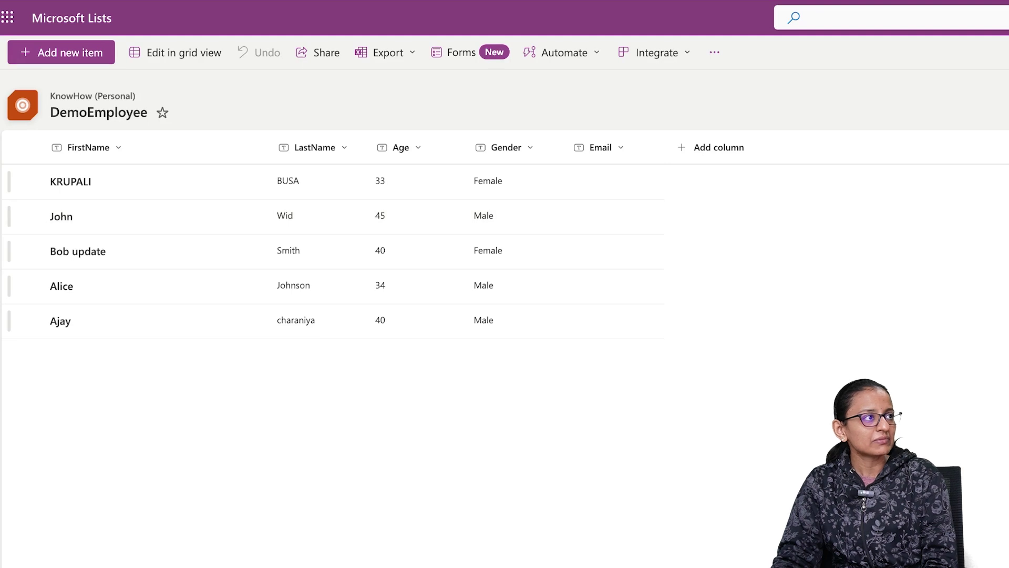
pyautogui.hotkey('ctrl', 'Tab')
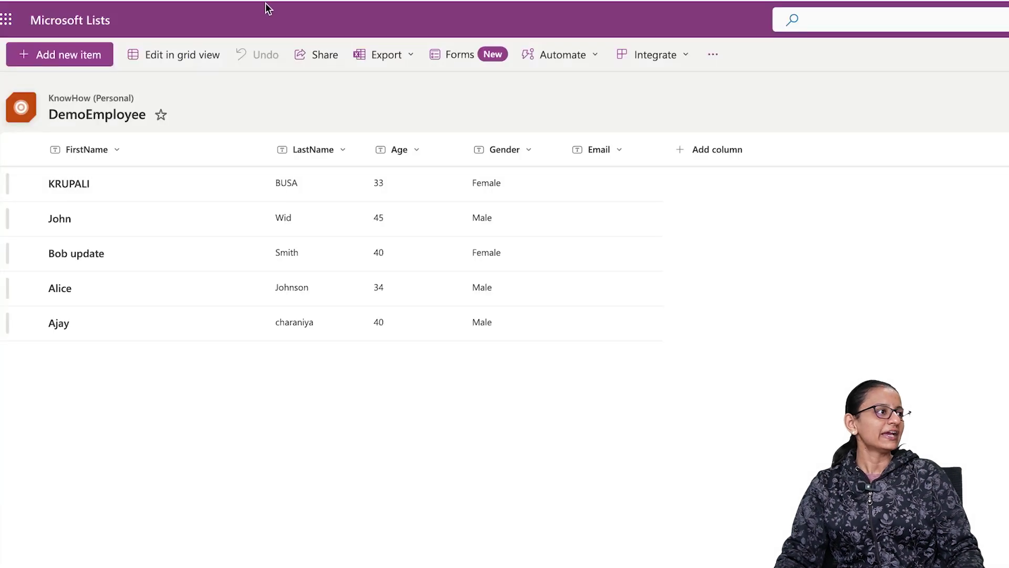
pyautogui.press('F5')
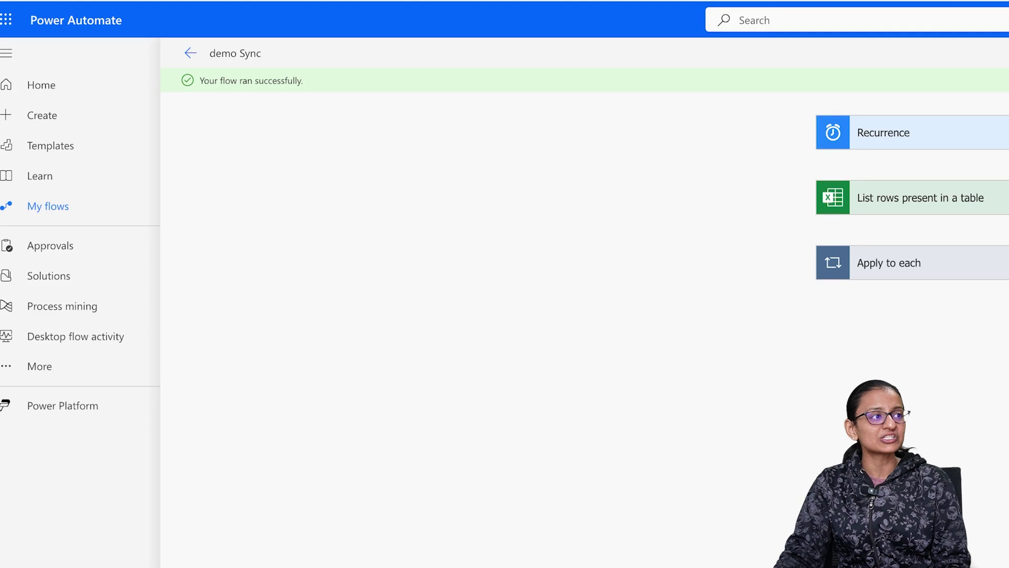
# - Inspect the Recurrence trigger's inputs in the demo Sync flow run, including its start time
pyautogui.click(463, 138)
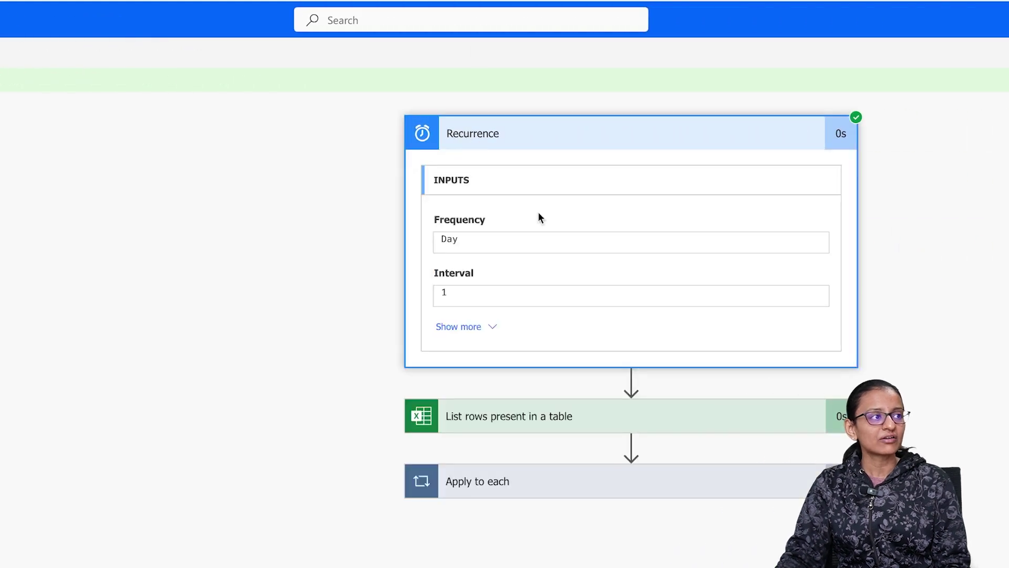
pyautogui.click(459, 327)
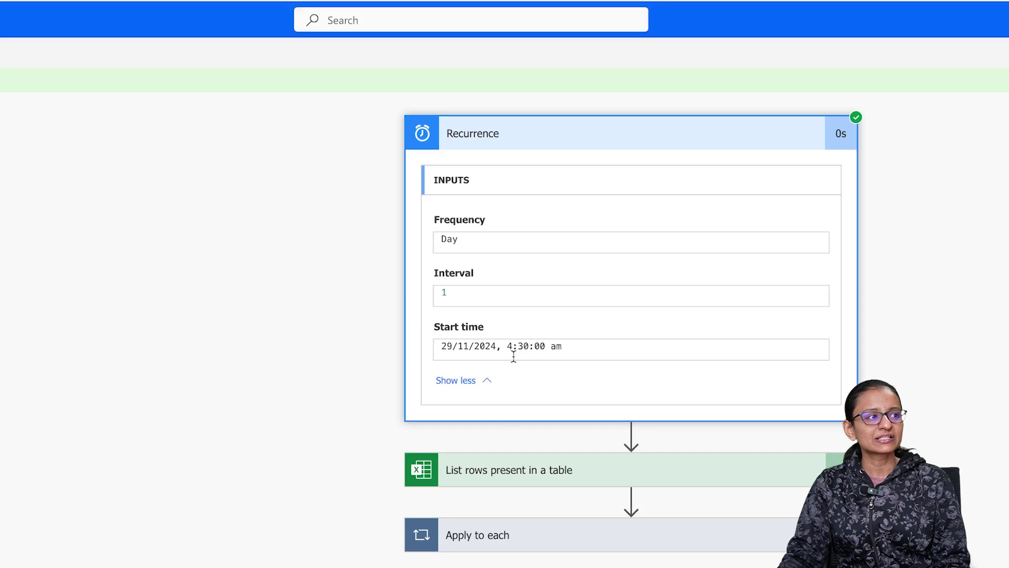